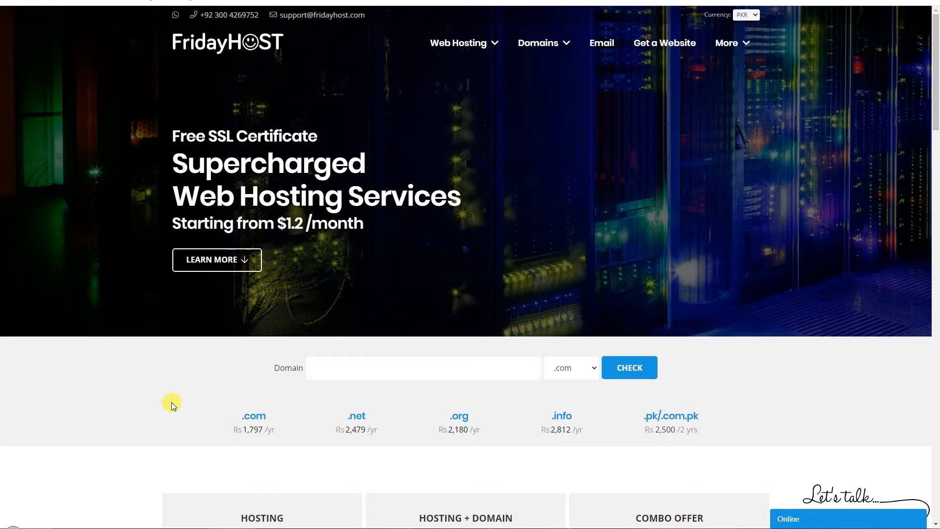
# - Go to the Max Web Hosting plans page from the FridayHost Web Hosting menu
pyautogui.scroll(7, 172, 401)
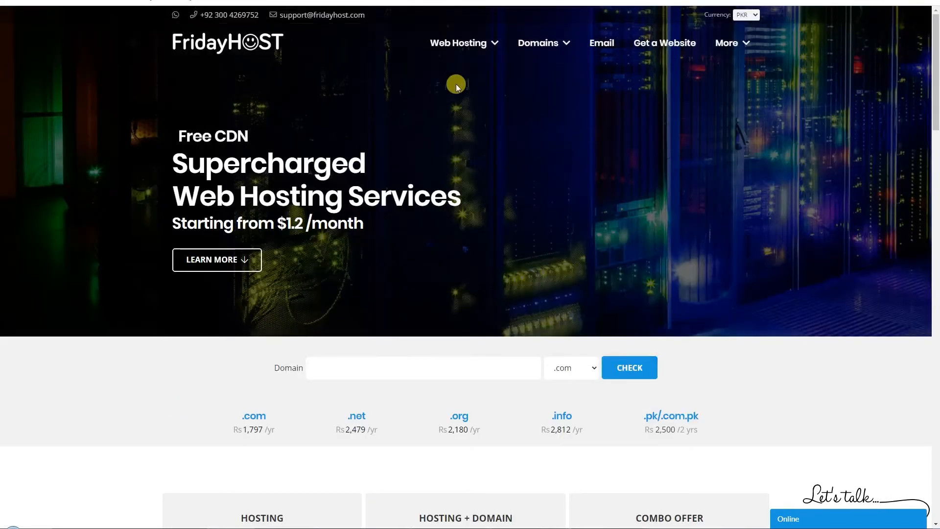
pyautogui.moveTo(458, 45)
pyautogui.click(469, 73)
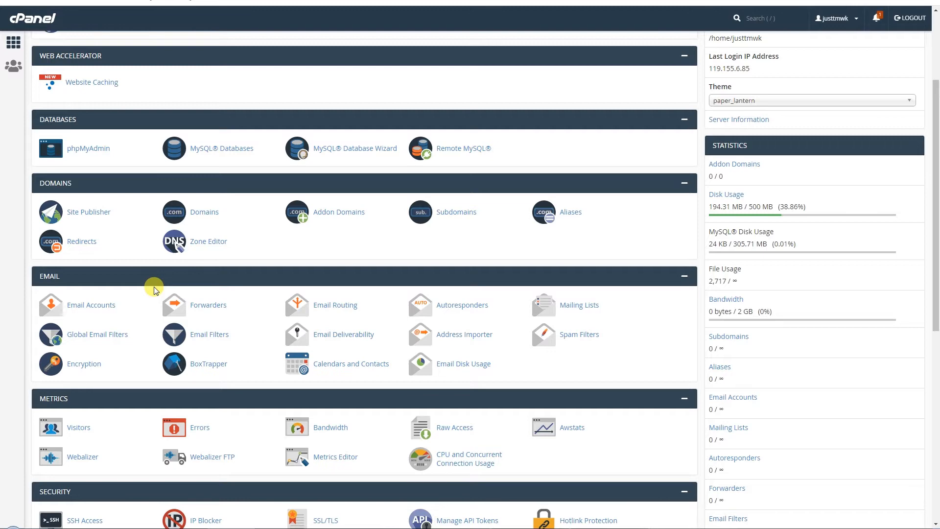
# - Scroll the cPanel dashboard to the Email section and bring up the Email Accounts link options
pyautogui.scroll(3, 154, 289)
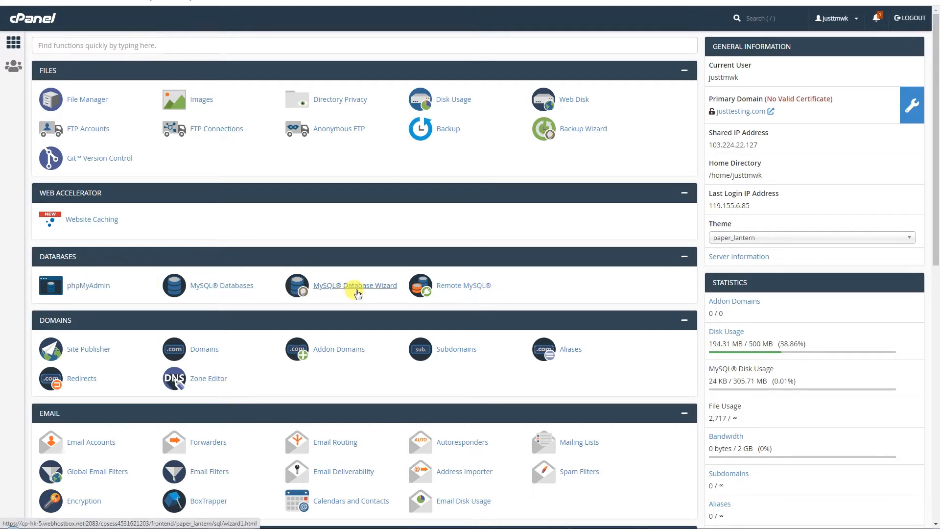
pyautogui.scroll(-4, 357, 293)
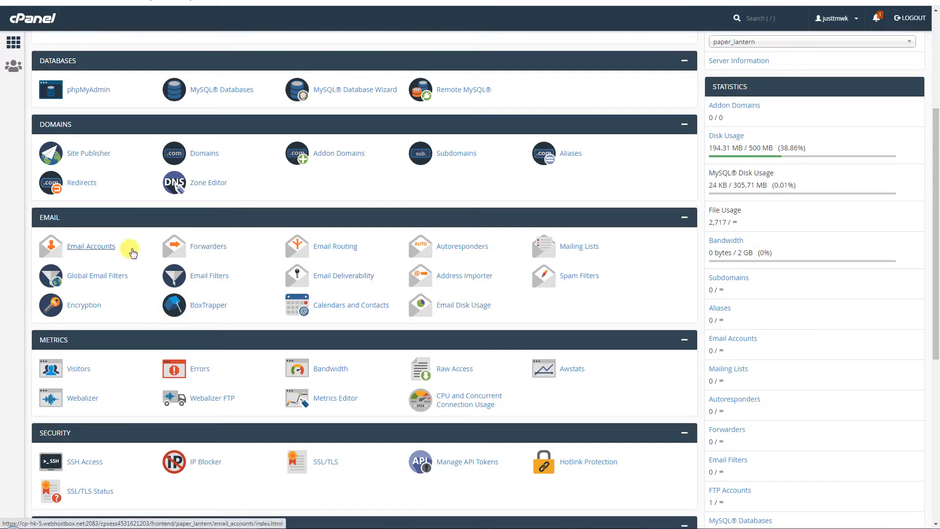
pyautogui.rightClick(106, 250)
# - Open Email Accounts in a new tab and start a new account with username 'info'
pyautogui.click(128, 260)
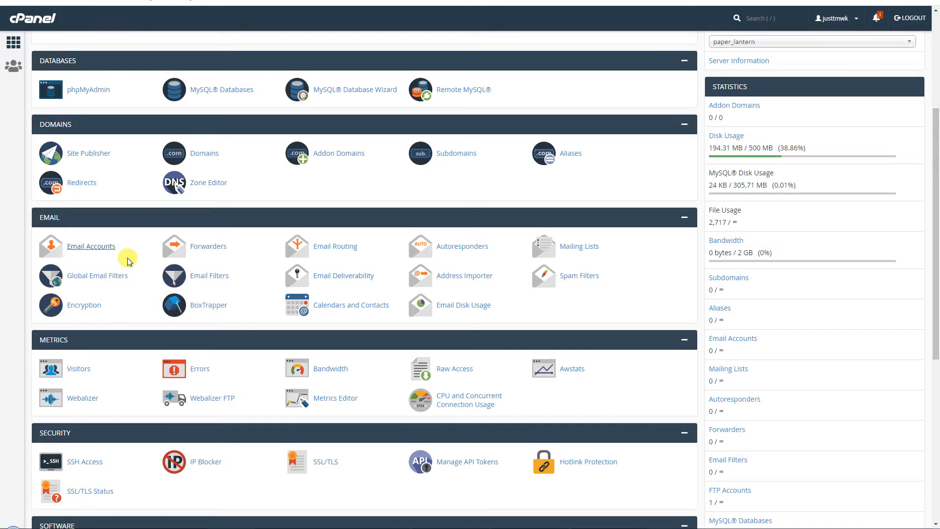
pyautogui.hotkey('ctrl', 'Tab')
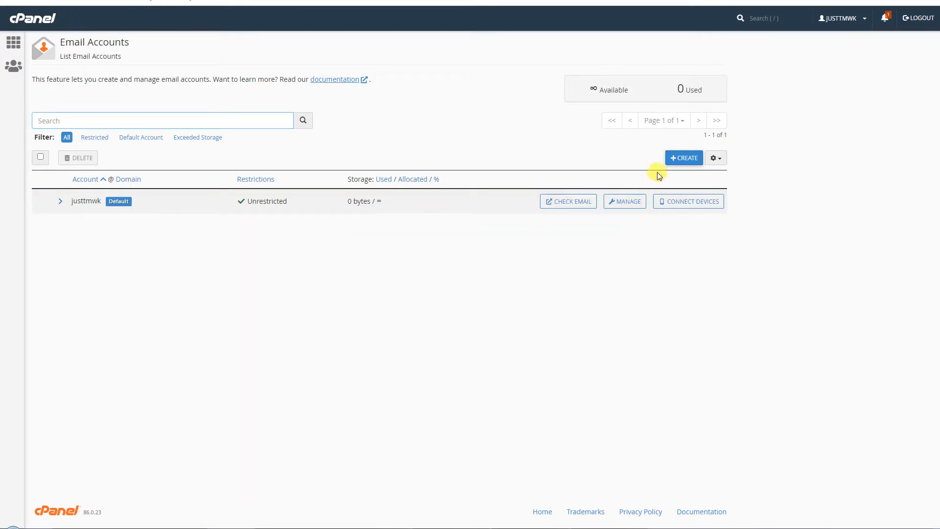
pyautogui.click(675, 159)
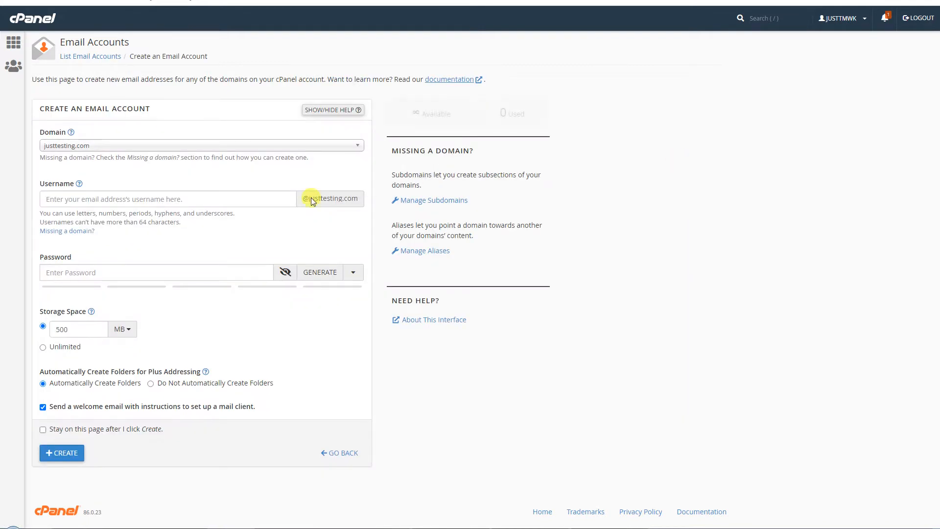
pyautogui.click(108, 198)
pyautogui.write('info')
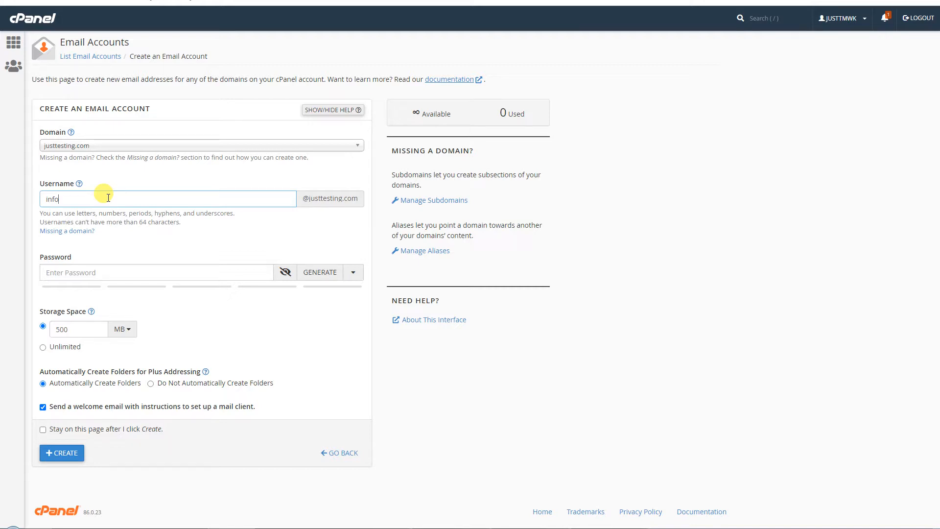
# - Enter the account password and hide its characters
pyautogui.click(156, 275)
pyautogui.write('1234')
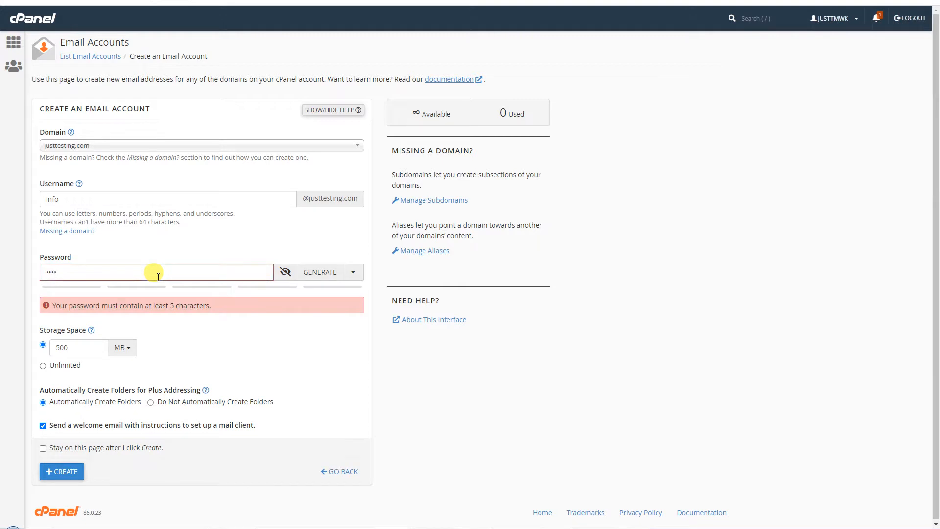
pyautogui.write('56')
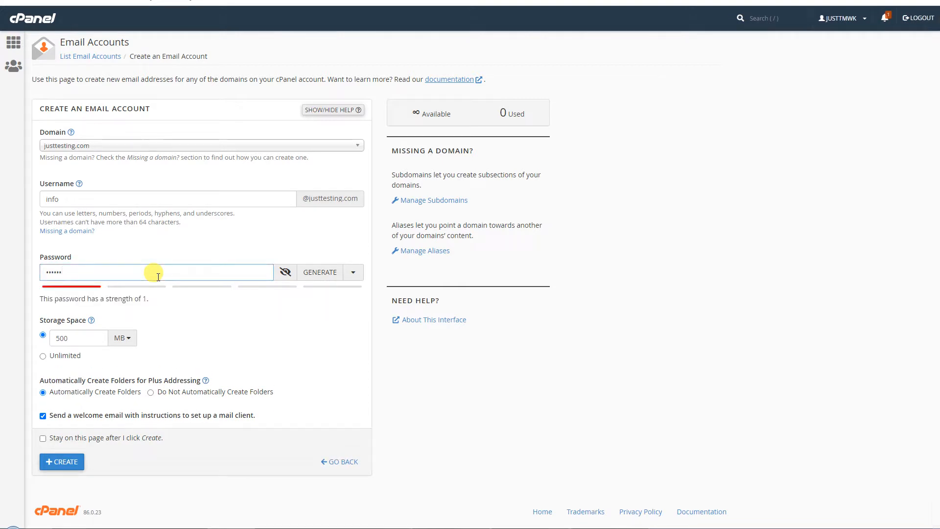
pyautogui.click(326, 272)
pyautogui.click(325, 272)
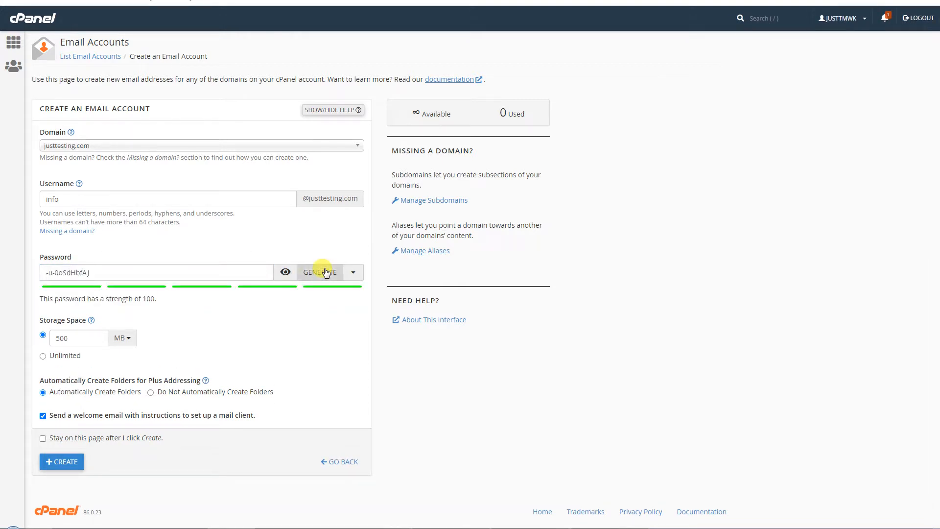
pyautogui.click(325, 273)
pyautogui.click(326, 272)
pyautogui.click(326, 273)
pyautogui.moveTo(168, 268); pyautogui.dragTo(2, 288)
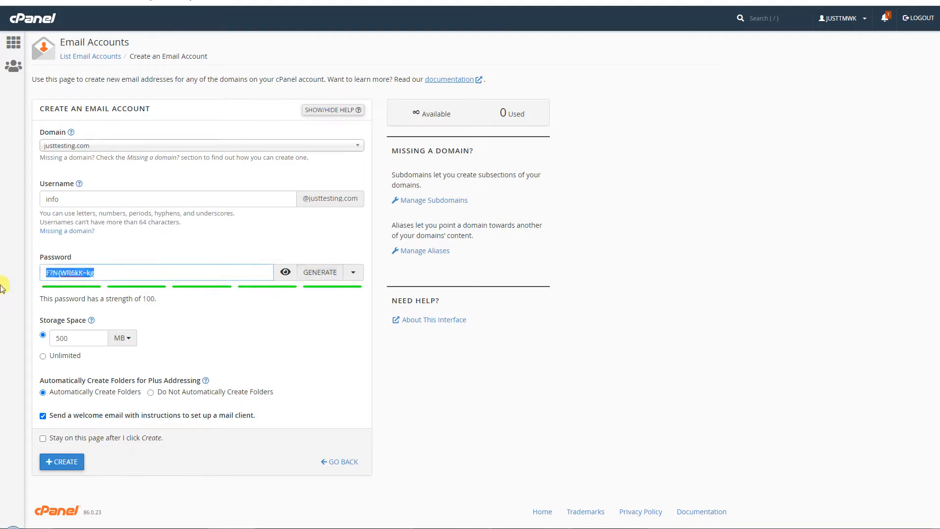
pyautogui.write('123456')
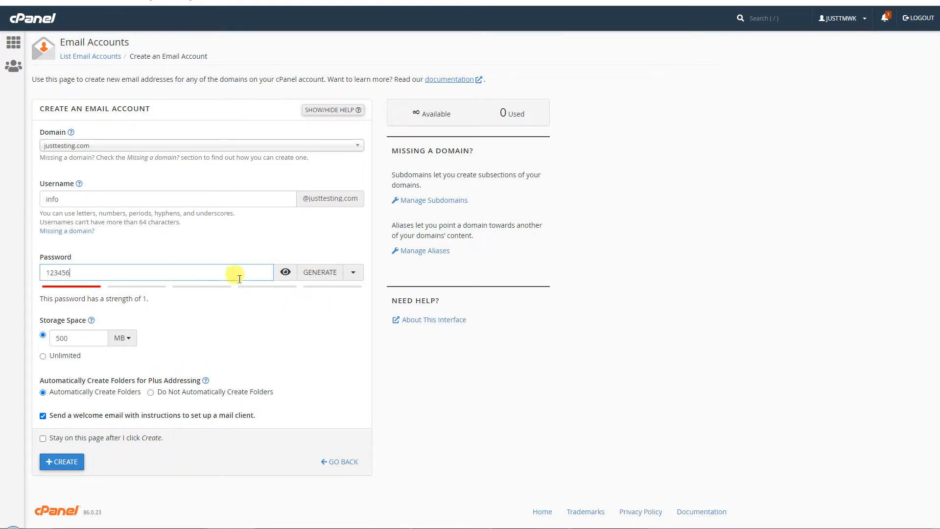
pyautogui.click(285, 272)
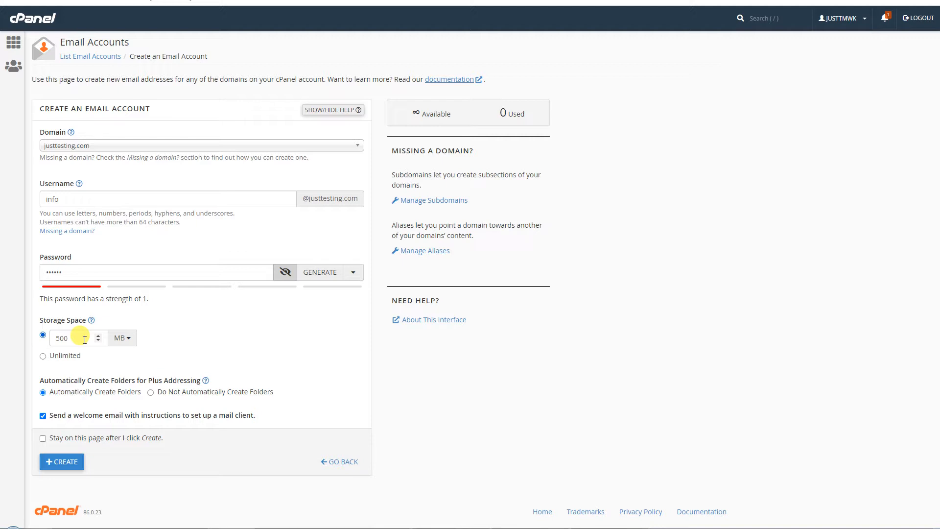
# - Keep the 500 MB storage quota, stay on the page, create the account, and list accounts
pyautogui.click(42, 357)
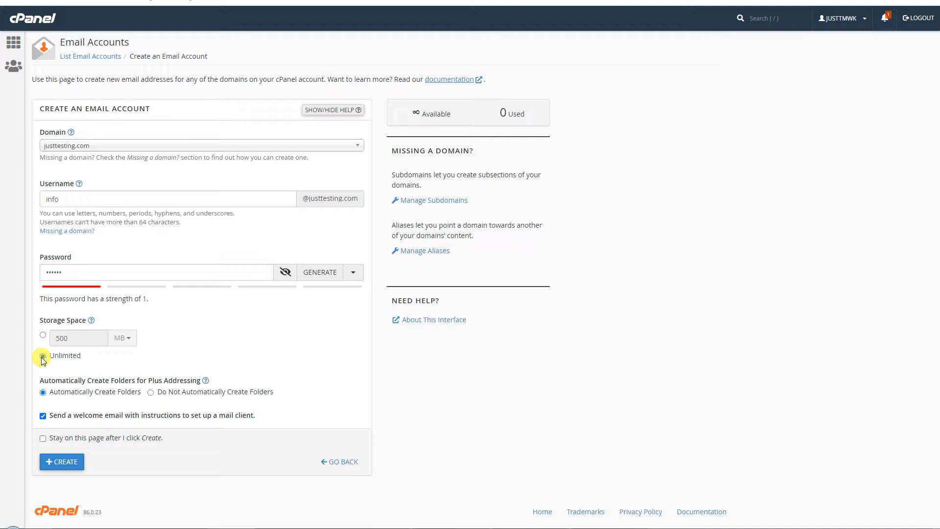
pyautogui.click(43, 335)
pyautogui.click(125, 341)
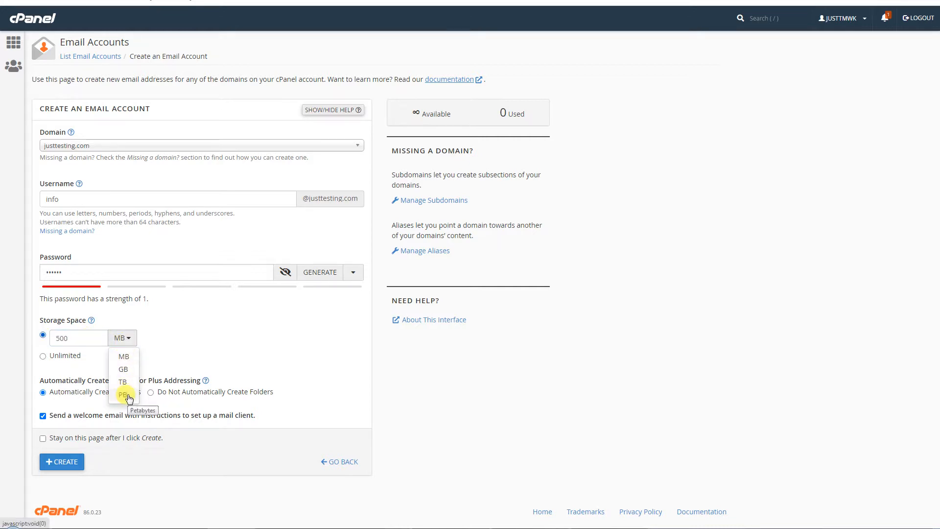
pyautogui.click(85, 338)
pyautogui.moveTo(77, 339); pyautogui.dragTo(46, 340)
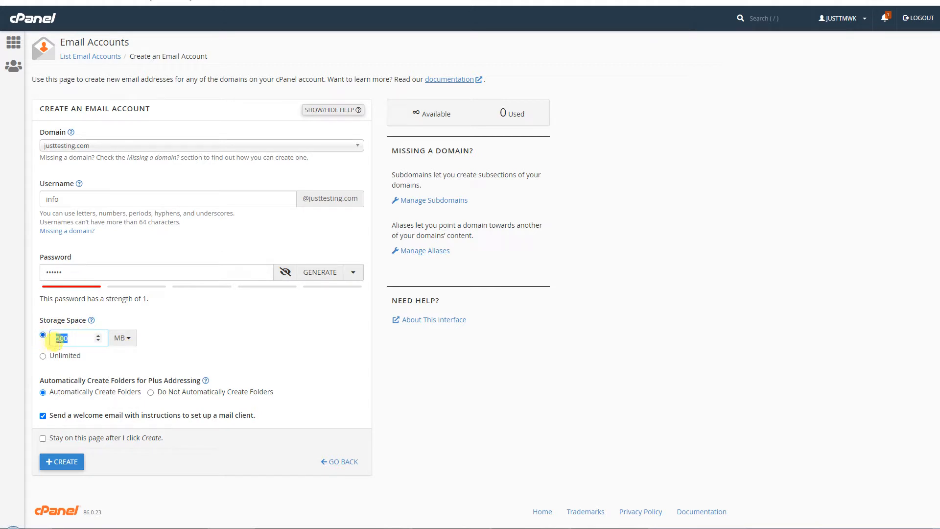
pyautogui.click(65, 437)
pyautogui.click(57, 462)
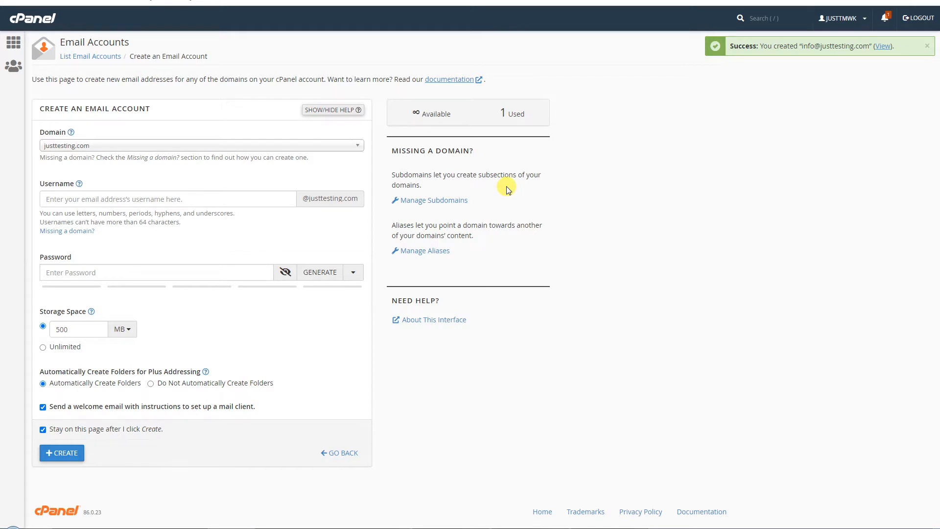
pyautogui.click(100, 55)
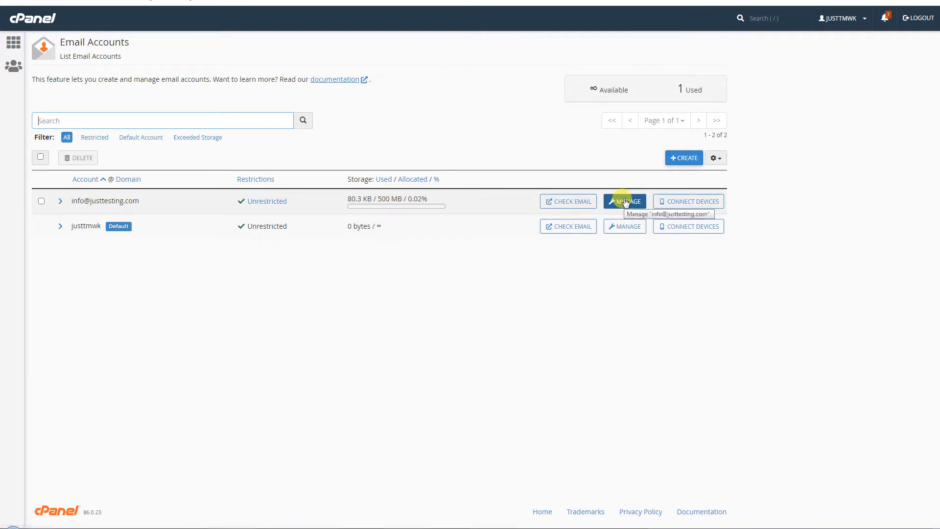
# - Open webmail for the info account, choose Horde as the client, and open its inbox
pyautogui.click(565, 200)
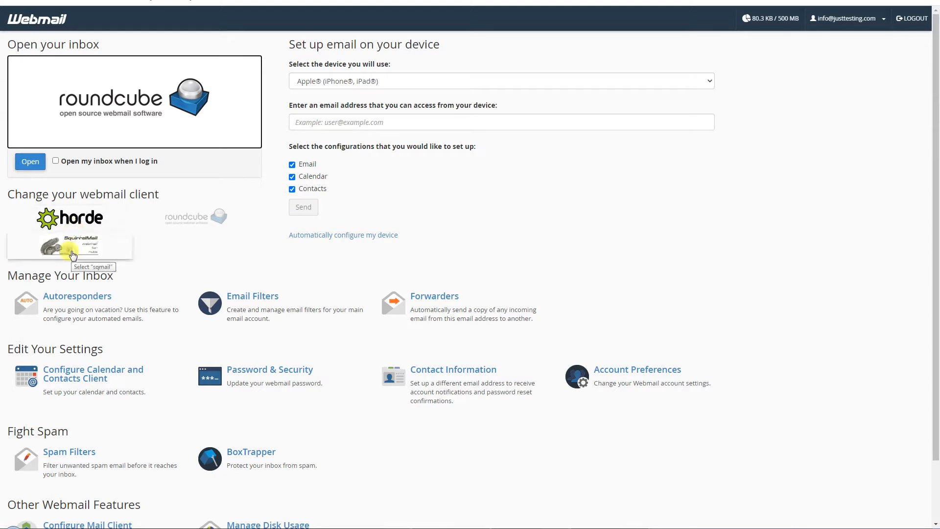
pyautogui.click(83, 224)
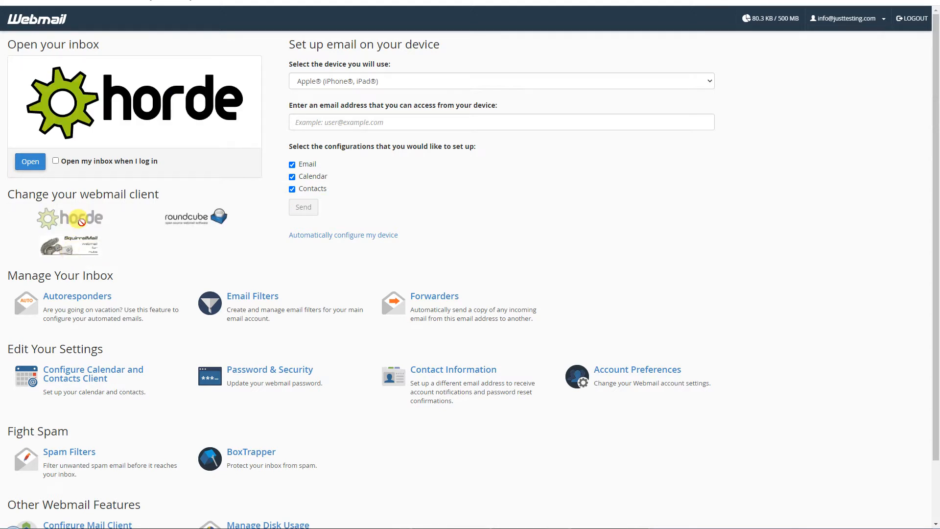
pyautogui.click(31, 163)
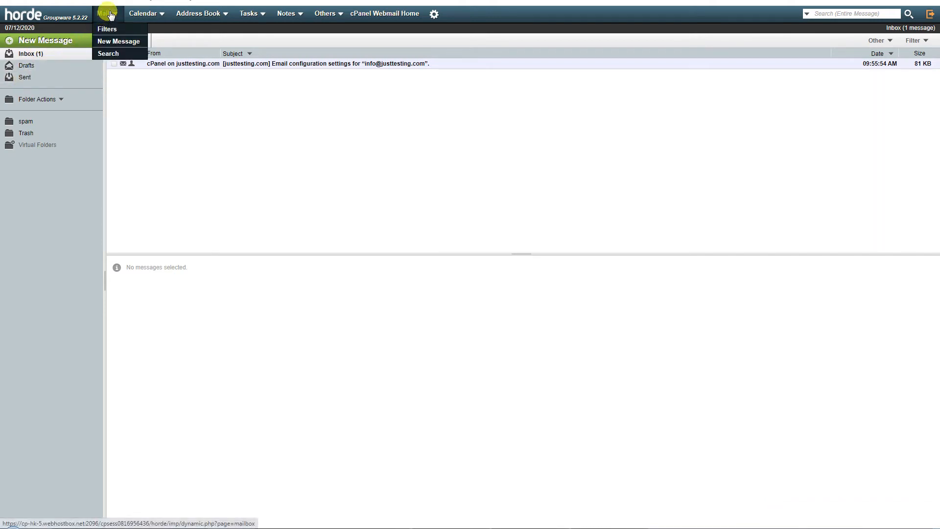
# - Start a blank Horde message, close it unsent, and return to cPanel Email Accounts
pyautogui.click(52, 40)
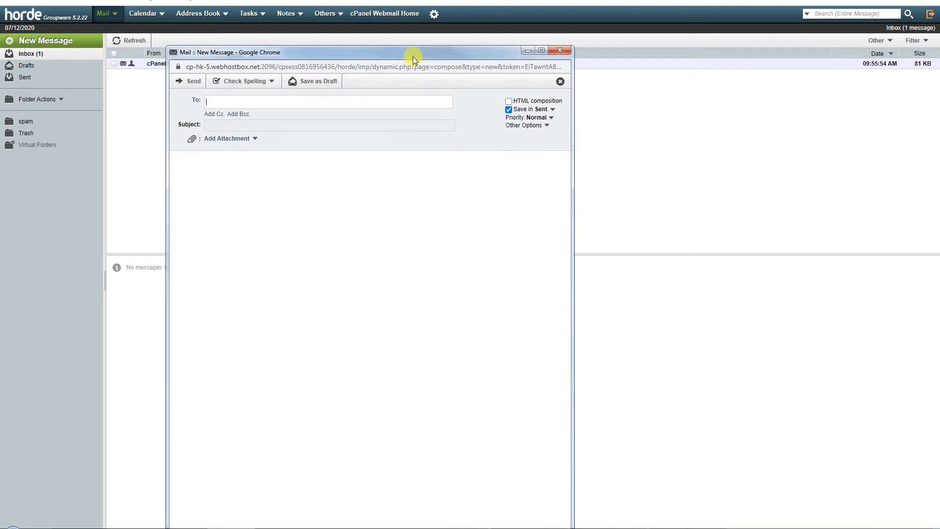
pyautogui.click(229, 103)
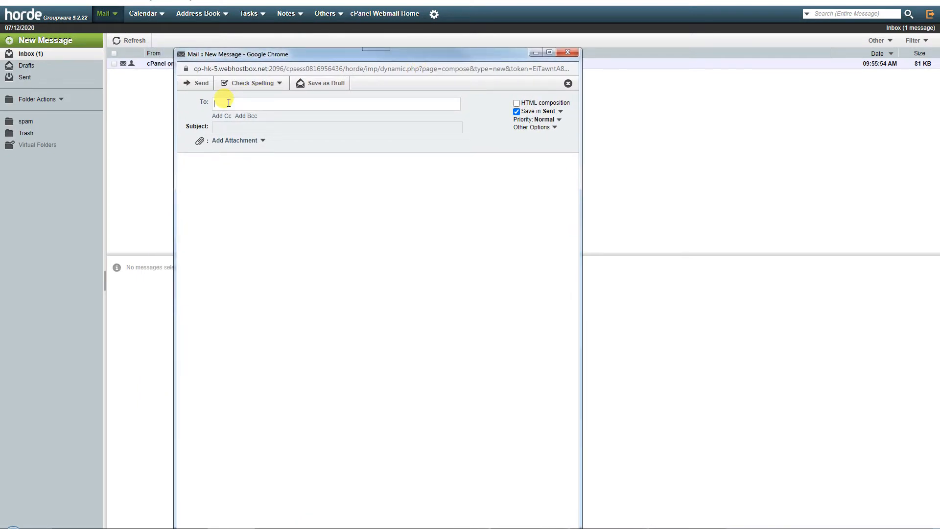
pyautogui.click(243, 174)
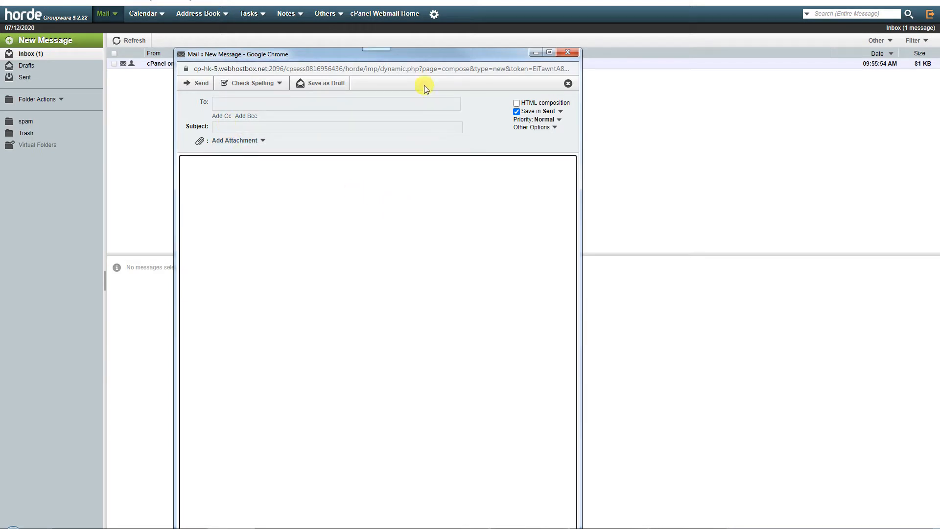
pyautogui.moveTo(435, 48); pyautogui.dragTo(469, 70)
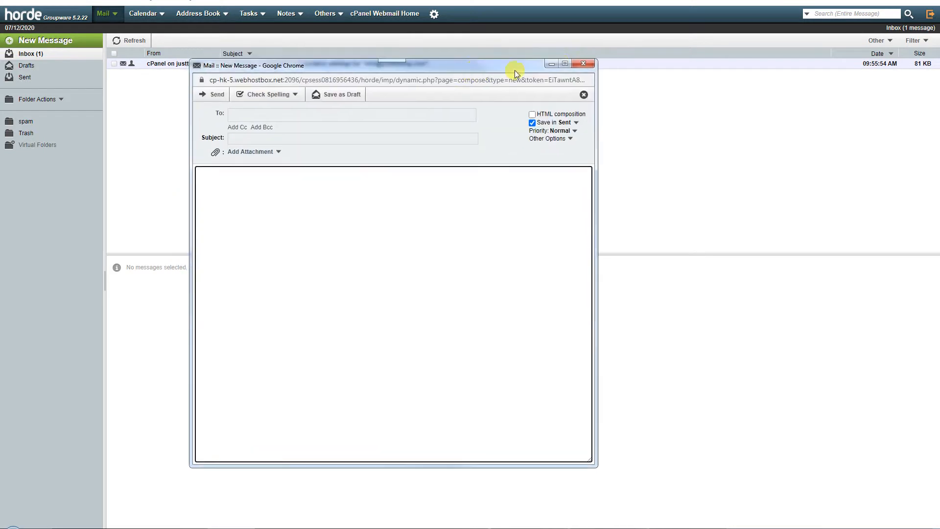
pyautogui.click(582, 65)
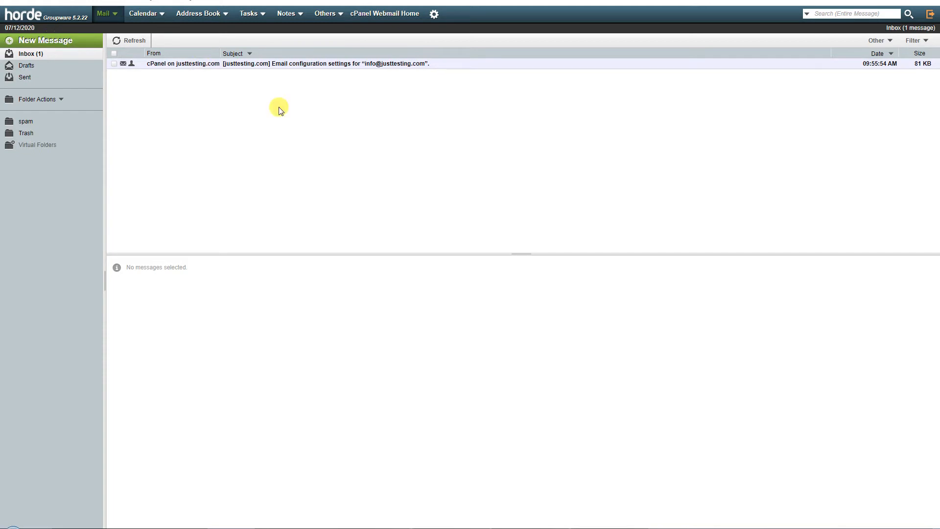
pyautogui.hotkey('ctrl', 'w')
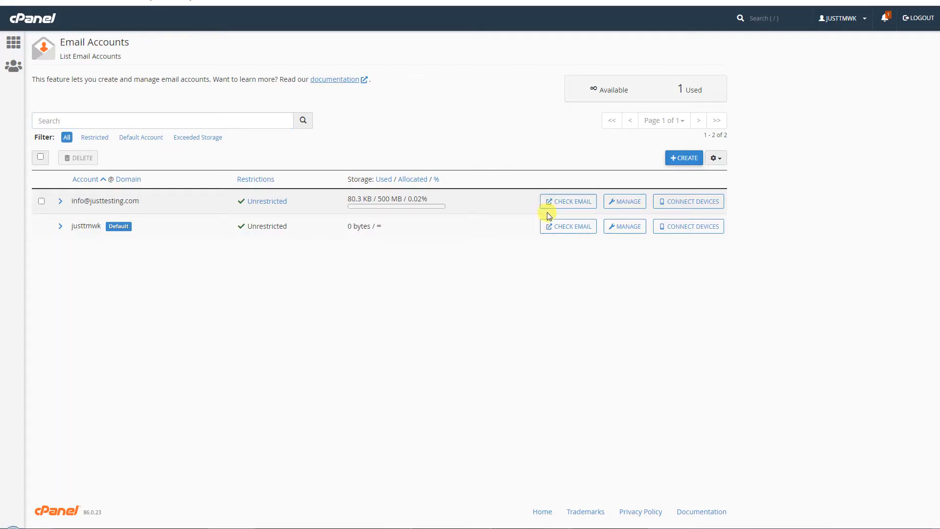
# - Open the account's inbox in SquirrelMail, then return to cPanel's Create an Email Account form
pyautogui.click(580, 200)
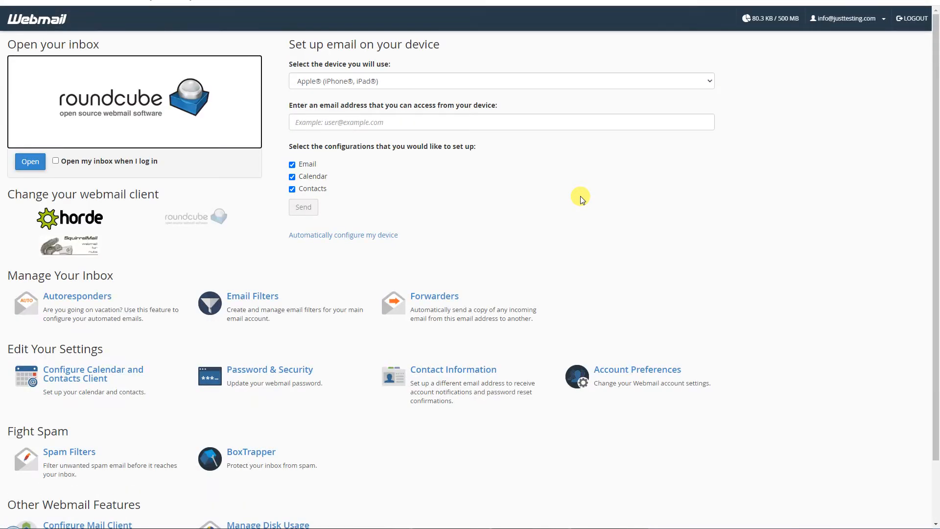
pyautogui.click(83, 242)
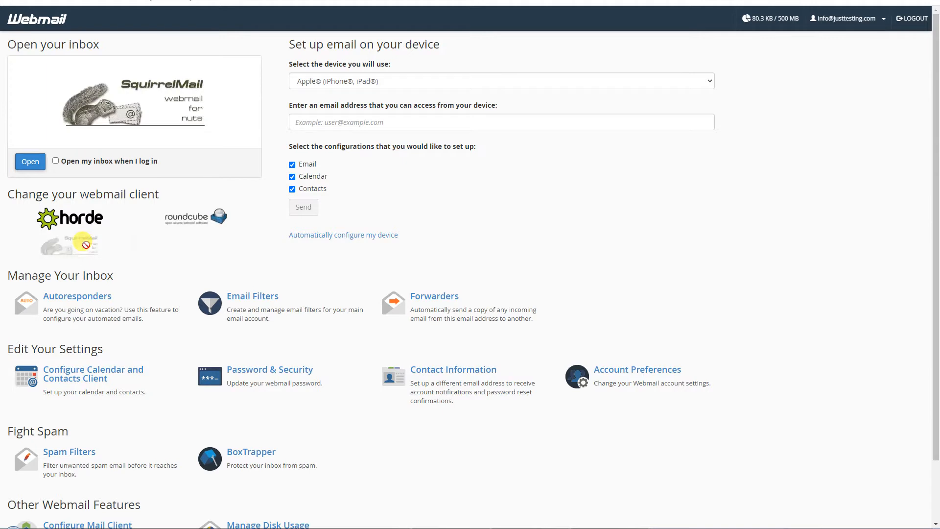
pyautogui.click(32, 164)
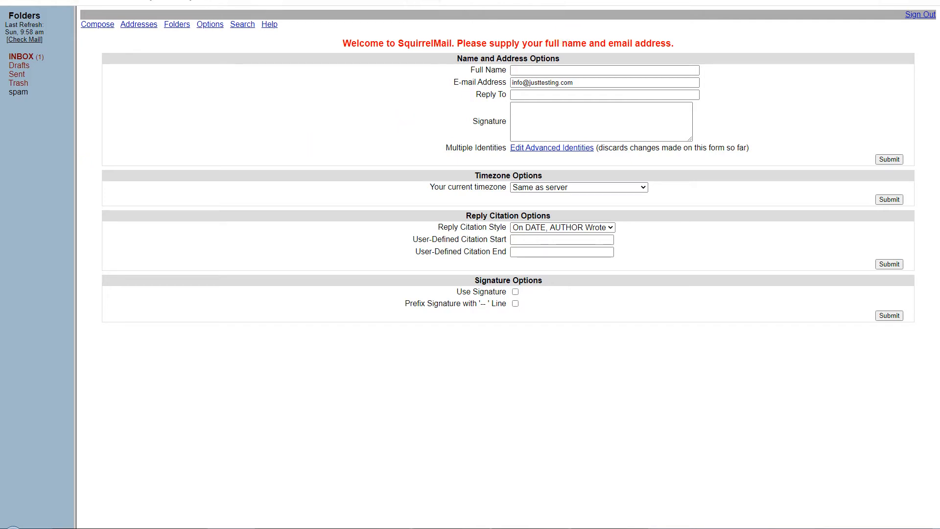
pyautogui.click(53, 2)
pyautogui.click(680, 157)
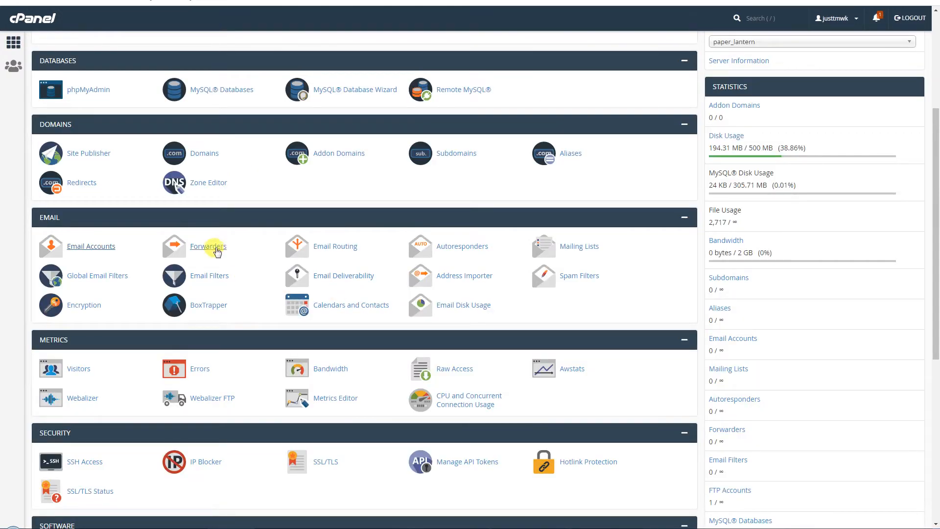
# - Open Forwarders in a new tab and manage justtesting.com only
pyautogui.rightClick(233, 252)
pyautogui.click(258, 255)
pyautogui.click(208, 245)
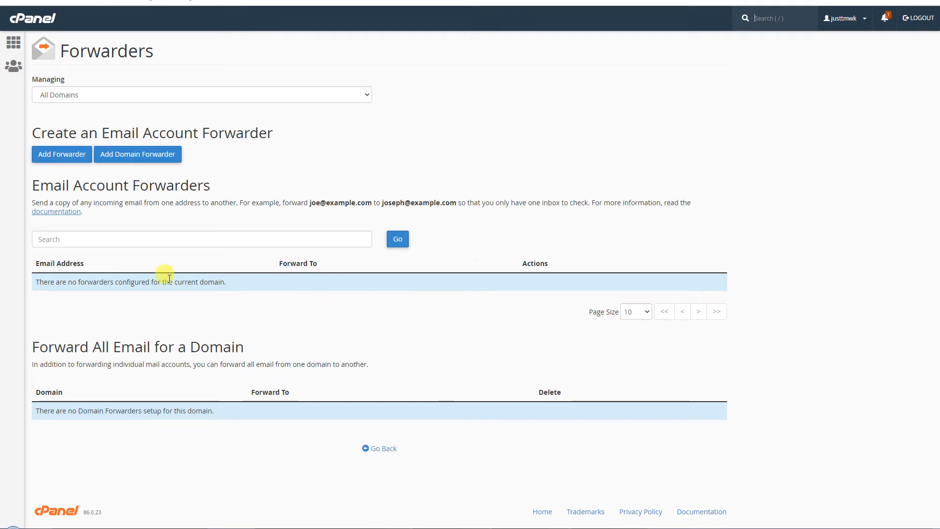
pyautogui.click(295, 93)
pyautogui.click(296, 92)
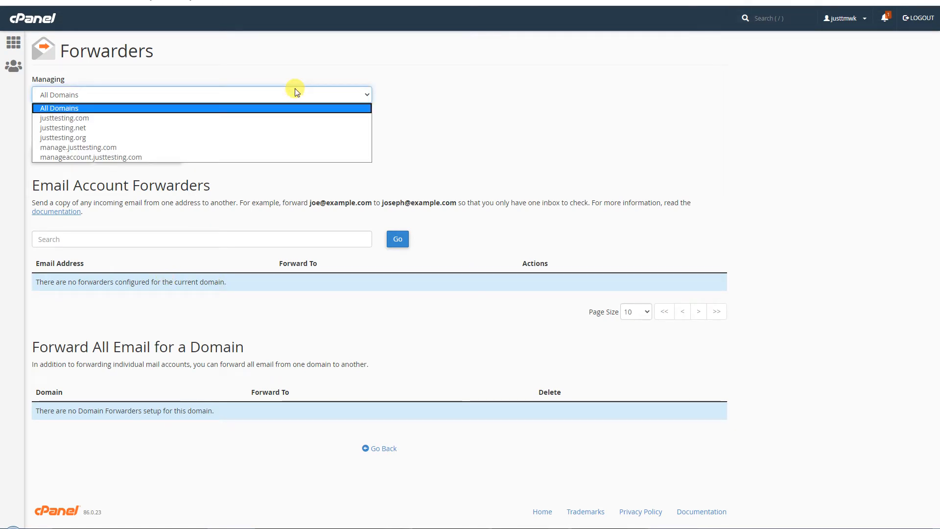
pyautogui.click(302, 118)
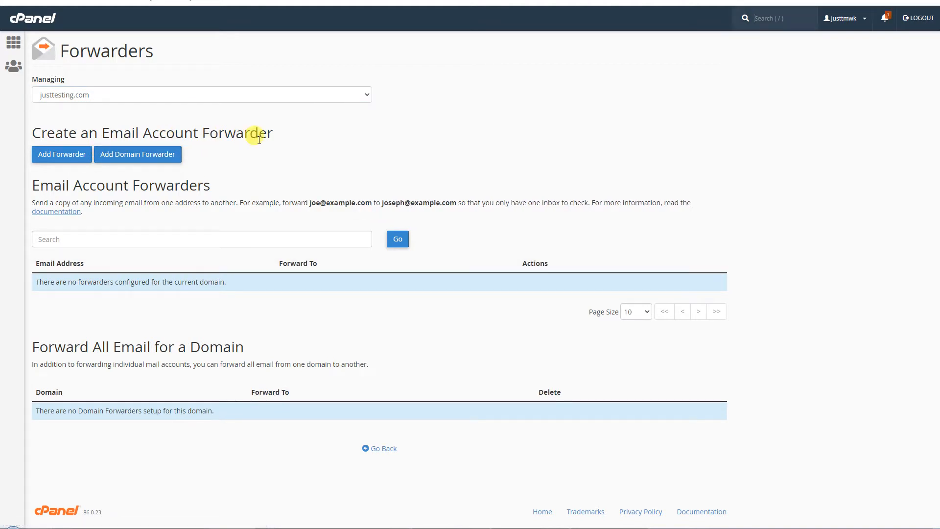
pyautogui.click(70, 158)
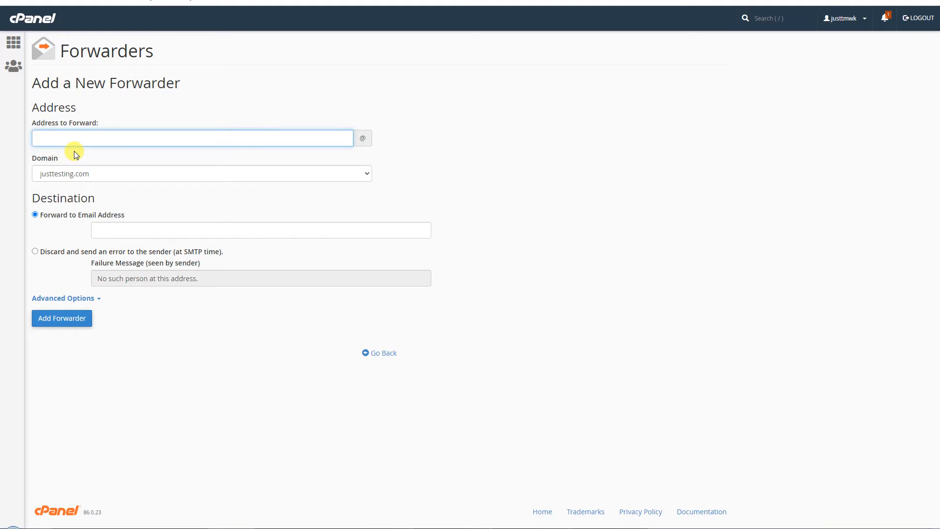
pyautogui.write('info')
pyautogui.click(194, 175)
pyautogui.click(147, 175)
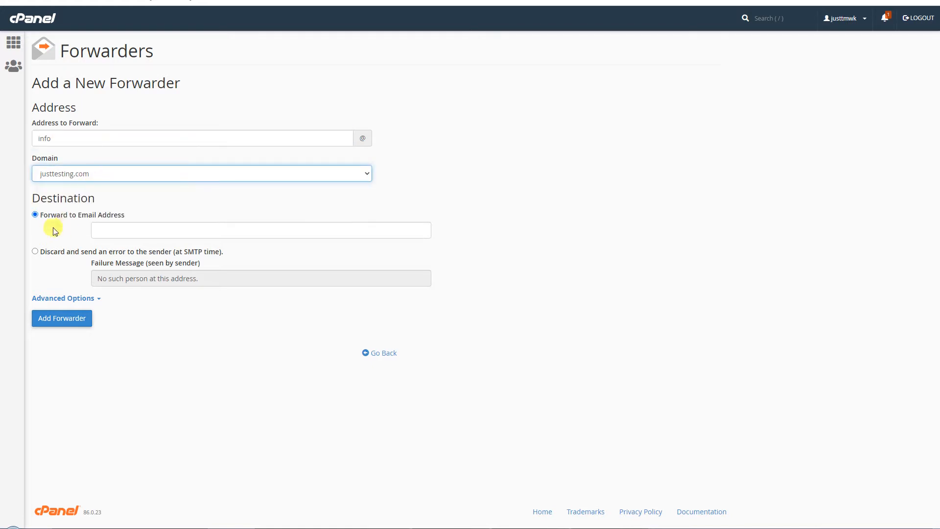
pyautogui.click(140, 231)
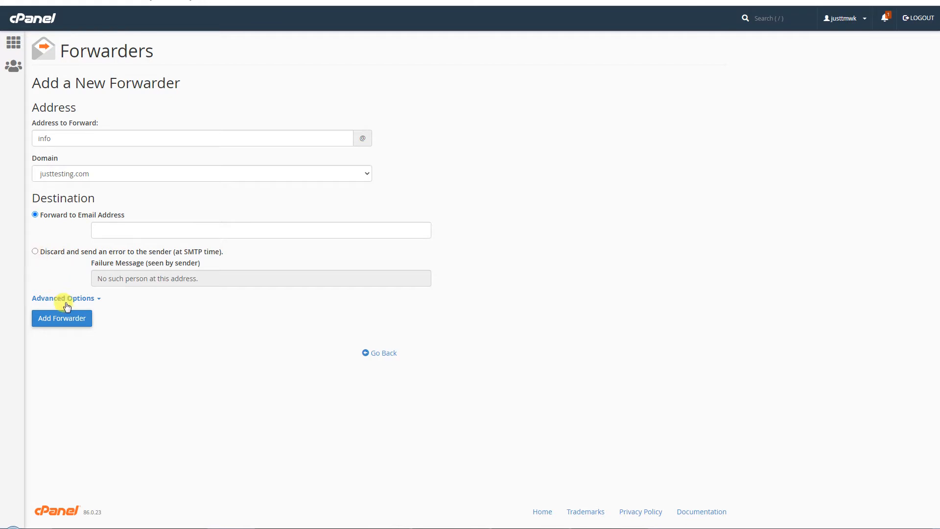
pyautogui.click(69, 319)
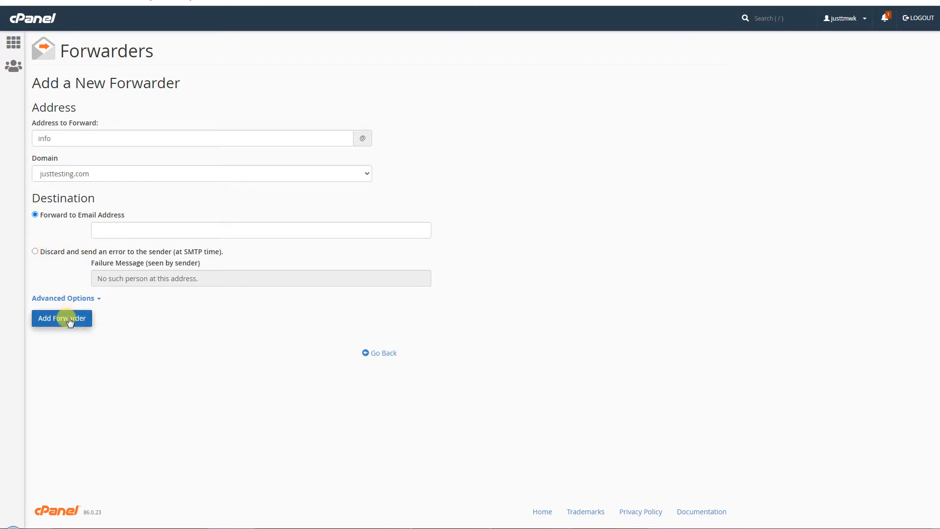
pyautogui.hotkey('ctrl', 'v')
pyautogui.moveTo(225, 231); pyautogui.dragTo(58, 243)
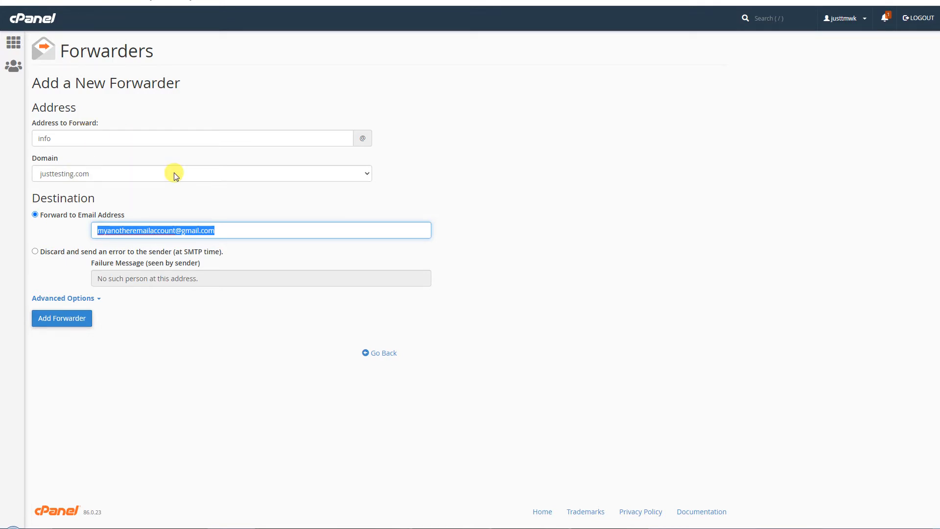
pyautogui.moveTo(237, 231); pyautogui.dragTo(24, 269)
pyautogui.click(51, 319)
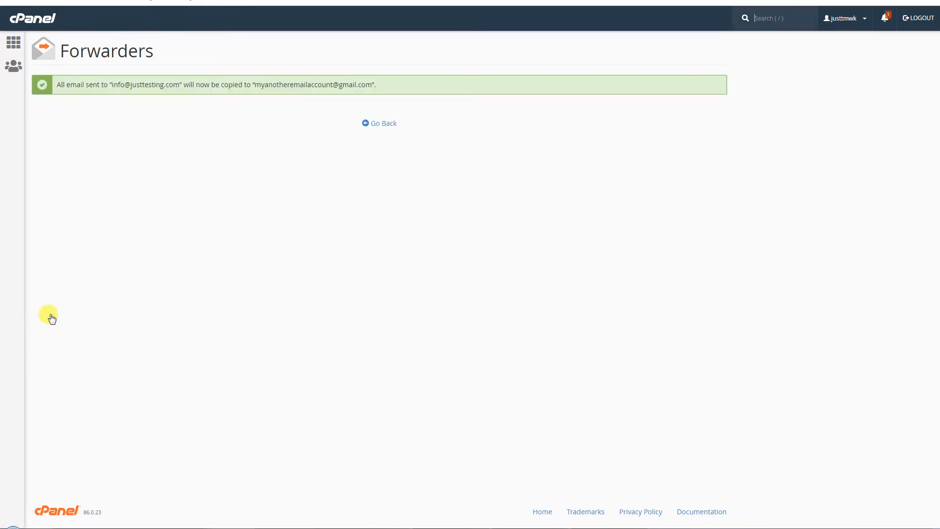
pyautogui.click(376, 128)
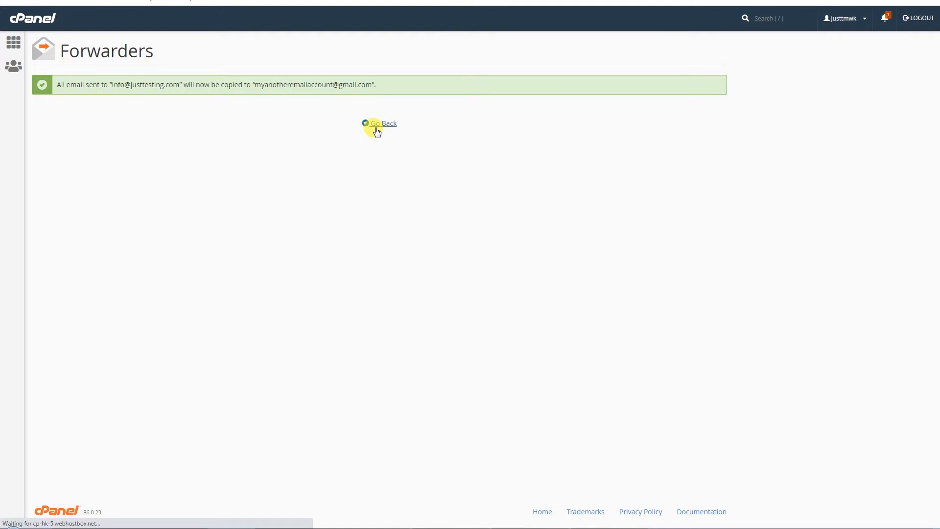
pyautogui.moveTo(117, 291); pyautogui.dragTo(35, 286)
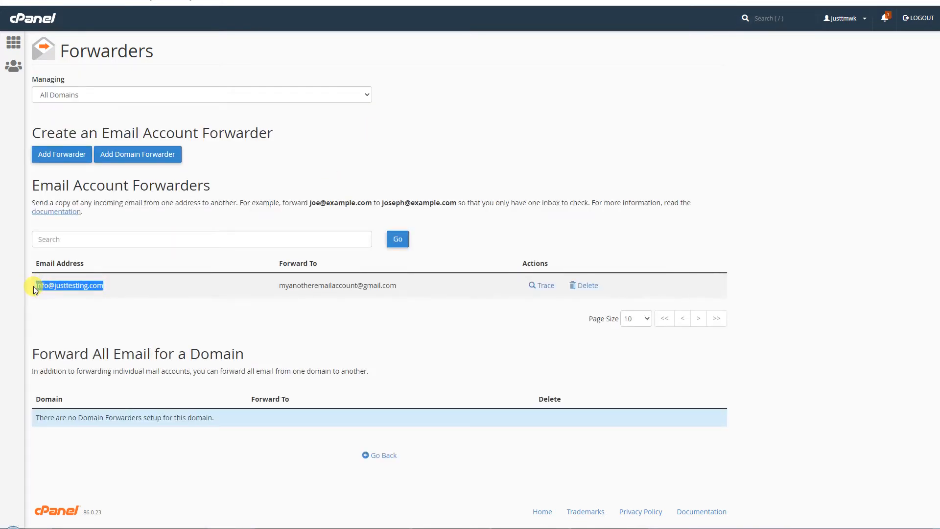
pyautogui.moveTo(276, 287); pyautogui.dragTo(408, 288)
pyautogui.moveTo(135, 289); pyautogui.dragTo(31, 286)
pyautogui.click(195, 293)
pyautogui.moveTo(276, 287); pyautogui.dragTo(399, 289)
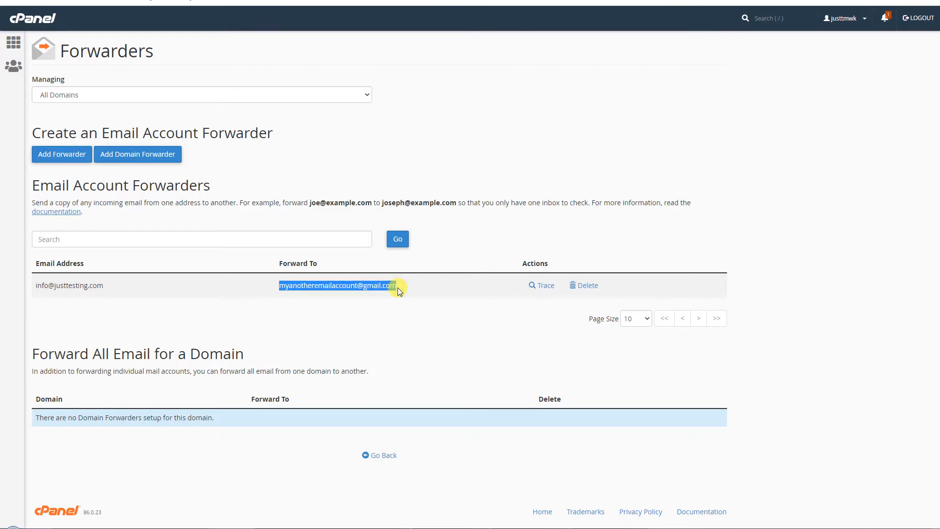
pyautogui.moveTo(115, 287); pyautogui.dragTo(34, 286)
pyautogui.moveTo(275, 289); pyautogui.dragTo(356, 287)
pyautogui.moveTo(277, 286); pyautogui.dragTo(398, 287)
pyautogui.click(435, 108)
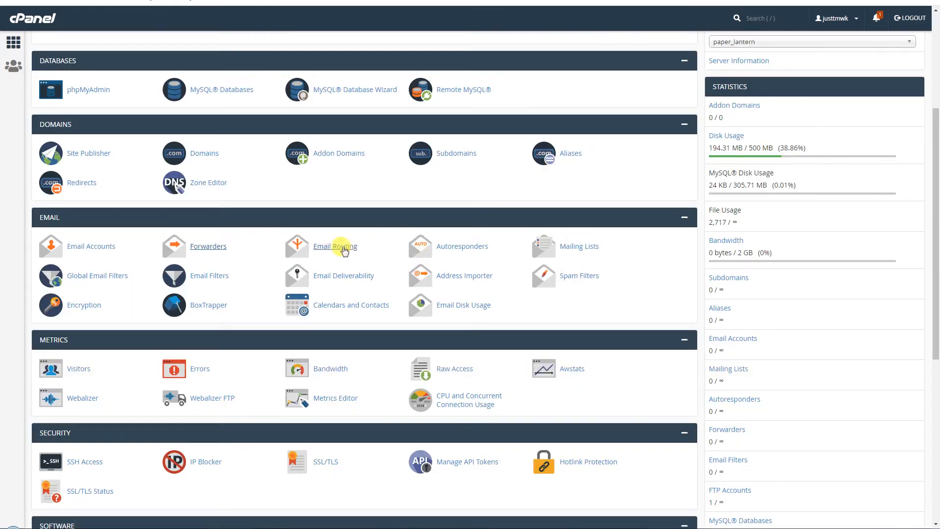
# - Open Email Routing in a new tab
pyautogui.rightClick(336, 250)
pyautogui.click(355, 255)
pyautogui.click(335, 245)
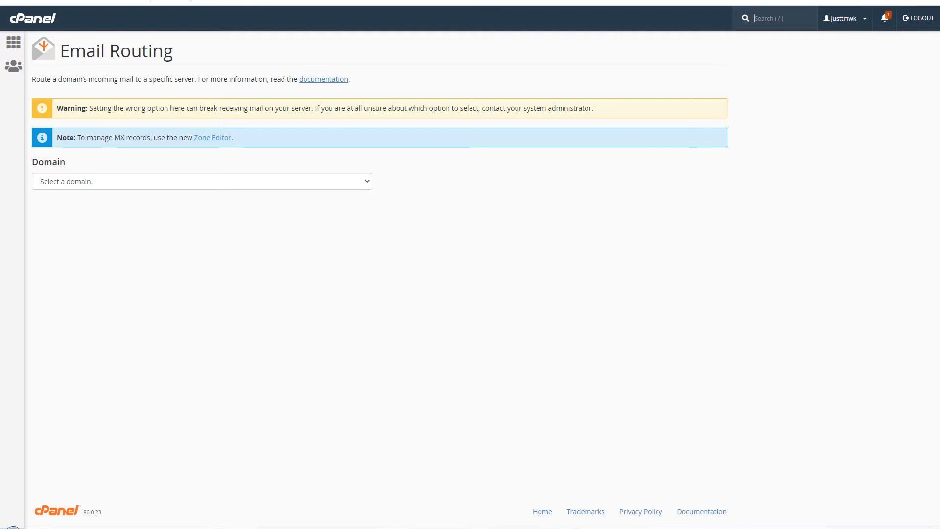
# - Select justtesting.com, expand the option explanations, and apply Automatically Detect Configuration
pyautogui.click(303, 183)
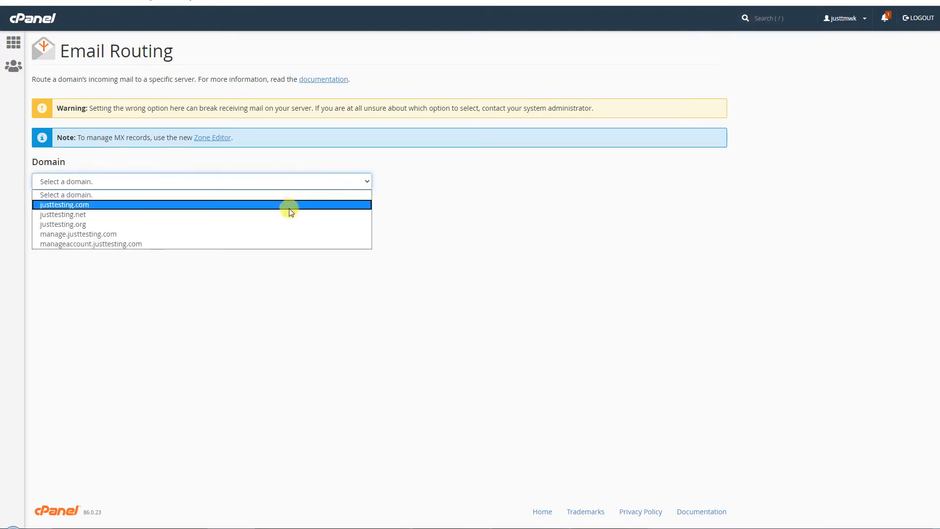
pyautogui.click(288, 205)
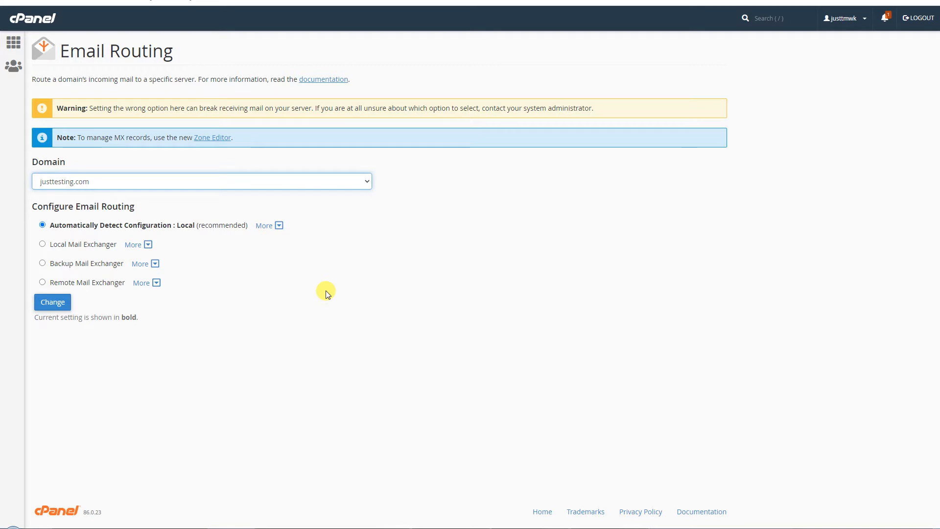
pyautogui.click(42, 226)
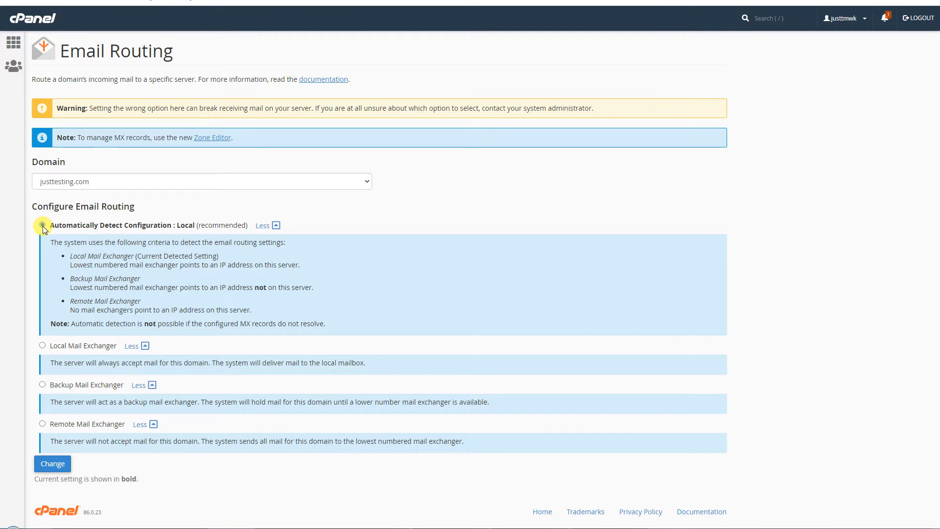
pyautogui.click(53, 464)
# - Open Autoresponders in a new tab, manage justtesting.com, and start adding an autoresponder
pyautogui.hotkey('alt', 'Left')
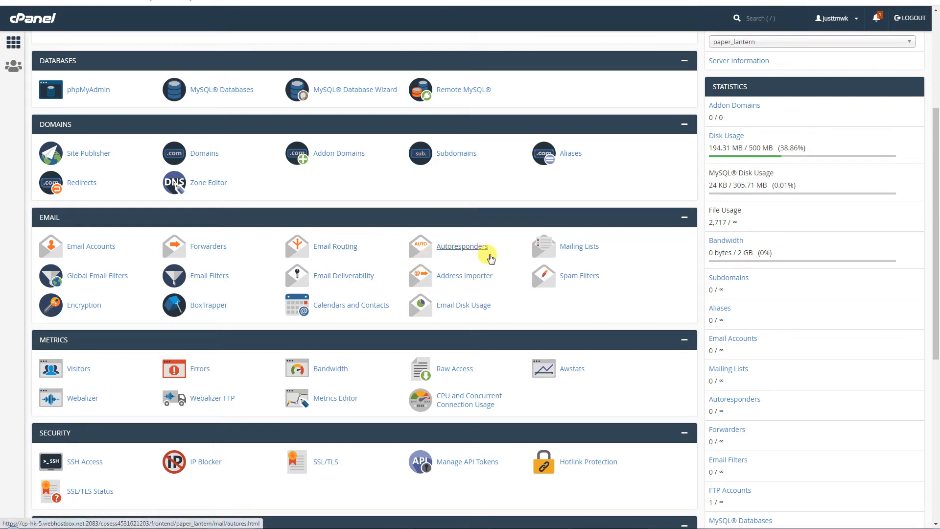
pyautogui.rightClick(461, 247)
pyautogui.click(487, 254)
pyautogui.hotkey('ctrl', 'Tab')
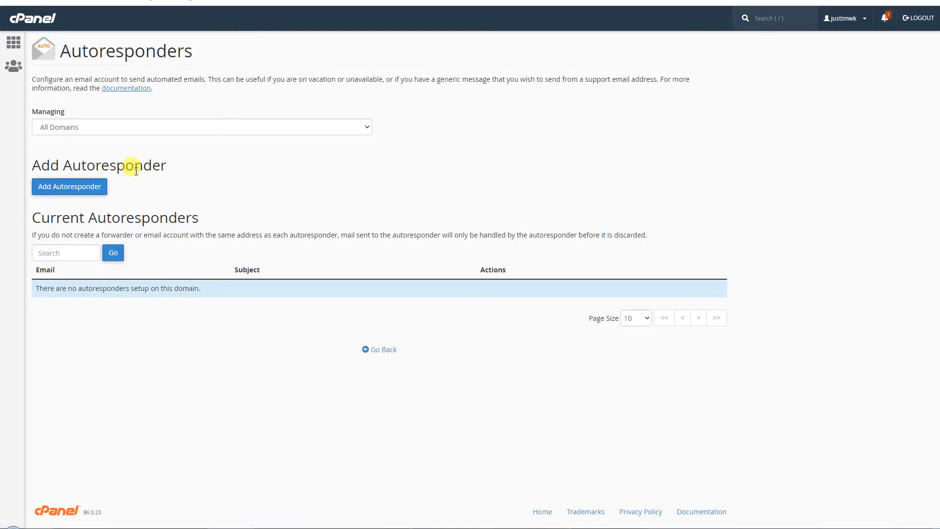
pyautogui.click(98, 127)
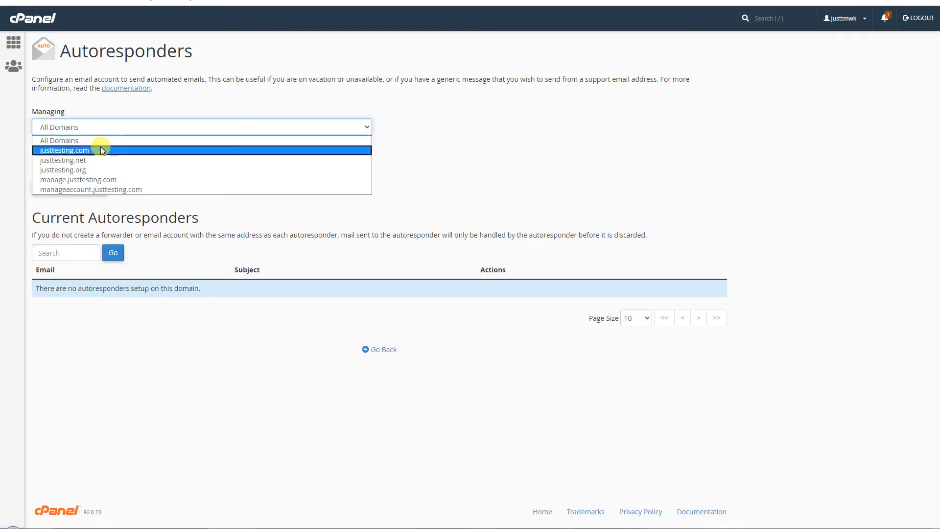
pyautogui.click(102, 151)
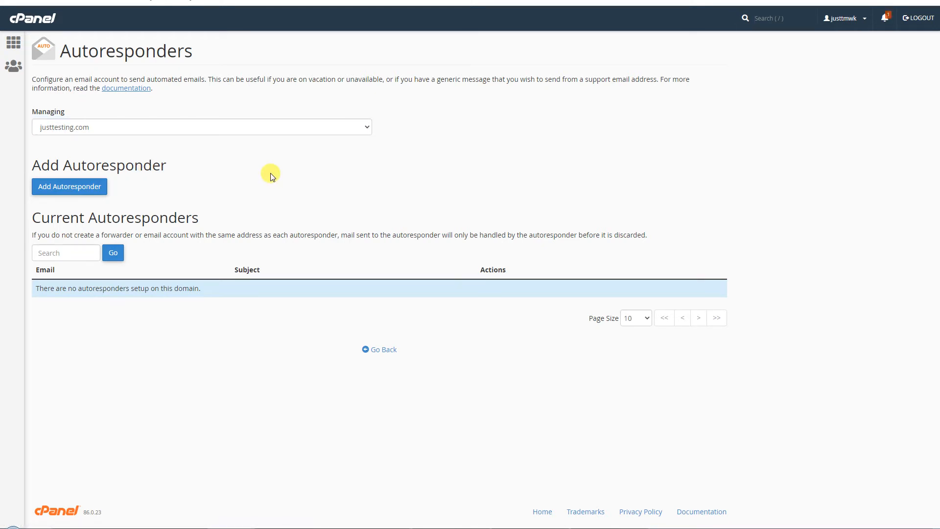
pyautogui.click(76, 189)
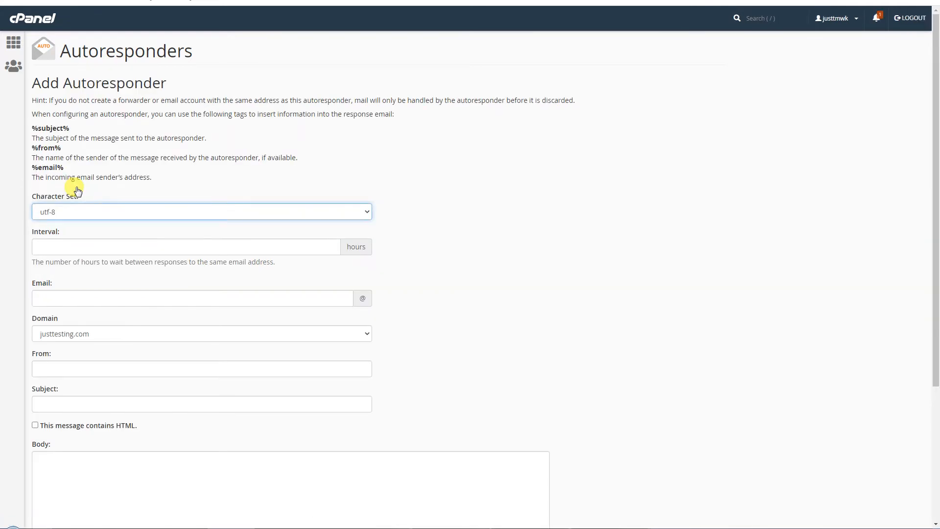
# - Enter info as the autoresponder's email address and step through the From, Subject and Body fields
pyautogui.click(233, 292)
pyautogui.write('info')
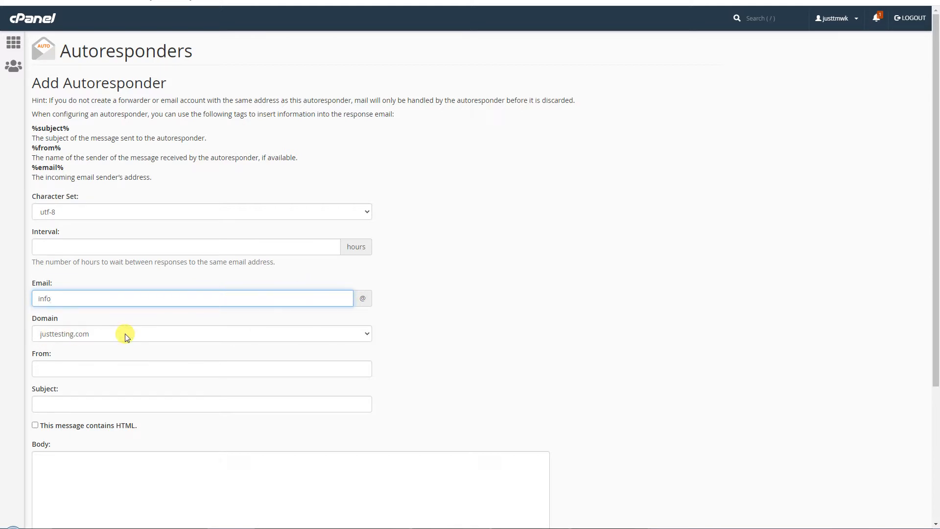
pyautogui.scroll(-3, 478, 329)
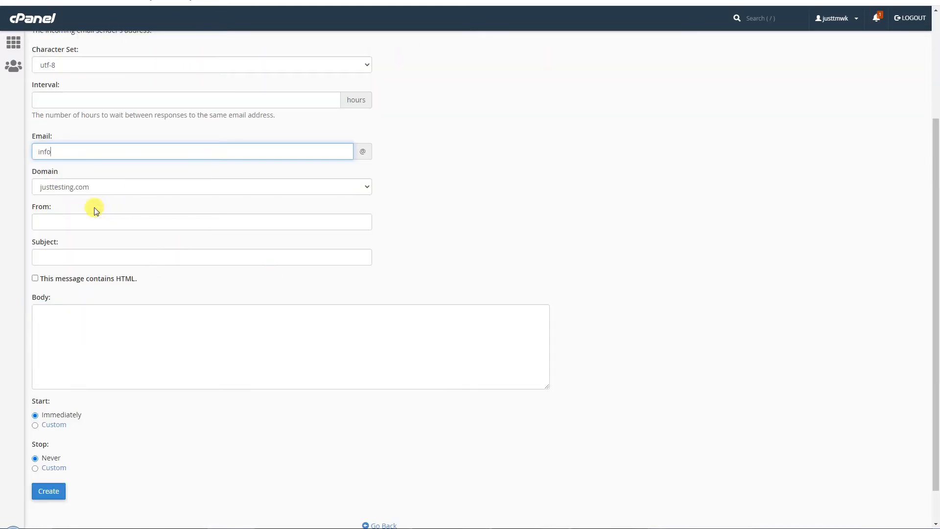
pyautogui.click(71, 220)
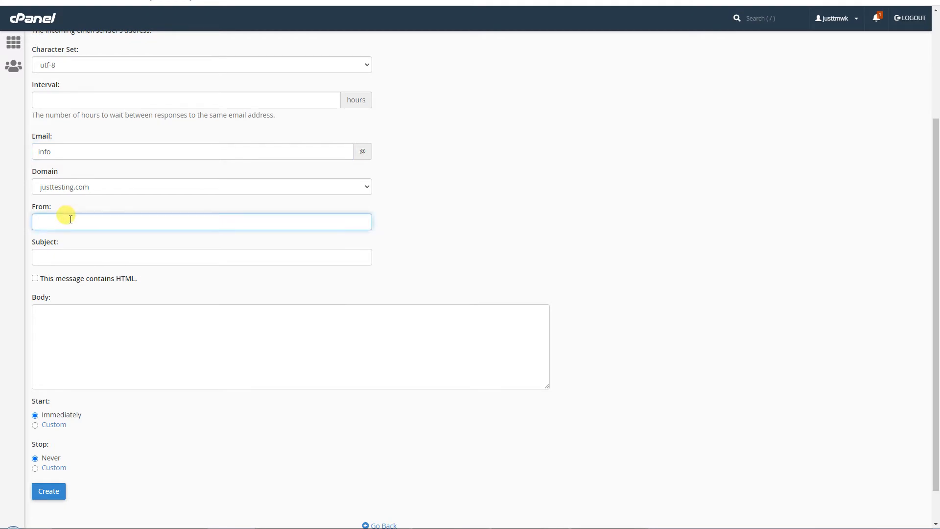
pyautogui.click(88, 258)
pyautogui.click(360, 337)
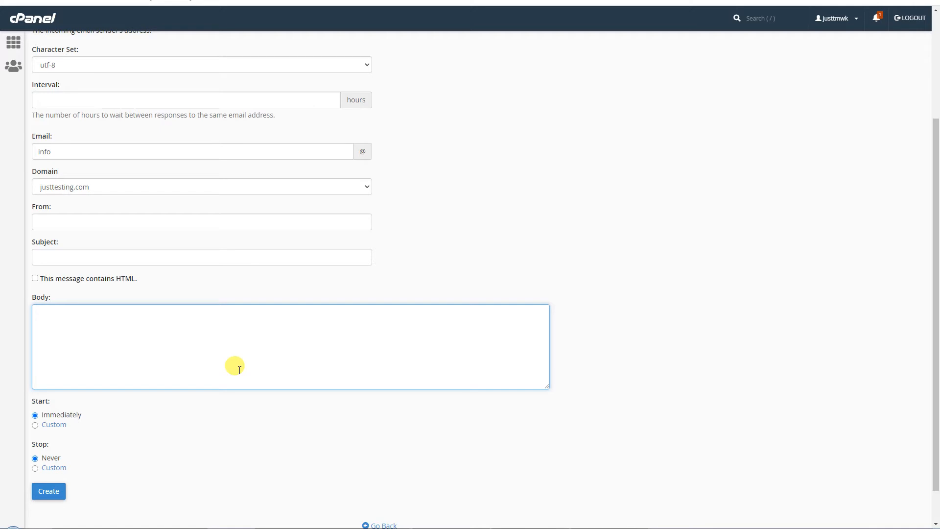
pyautogui.click(682, 315)
# - Abandon the unsaved autoresponder form and return to the cPanel home page
pyautogui.scroll(3, 683, 316)
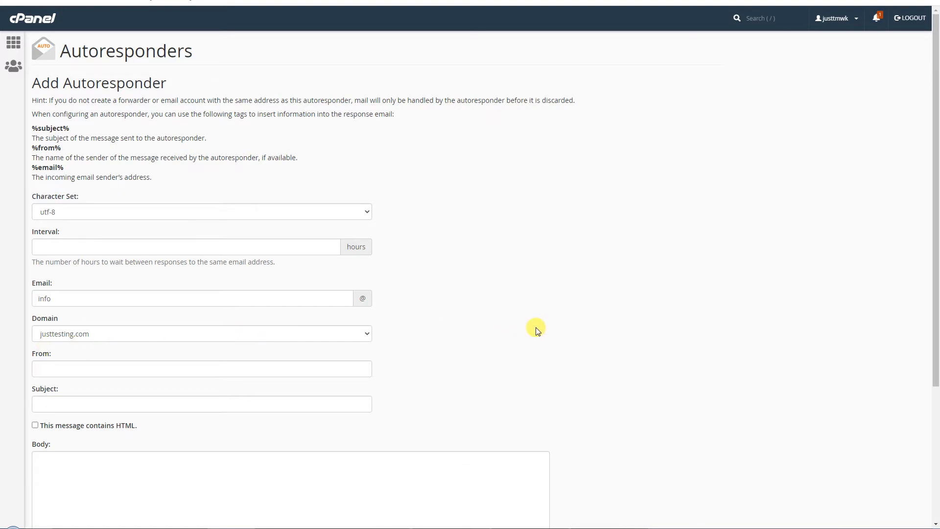
pyautogui.scroll(-3, 617, 330)
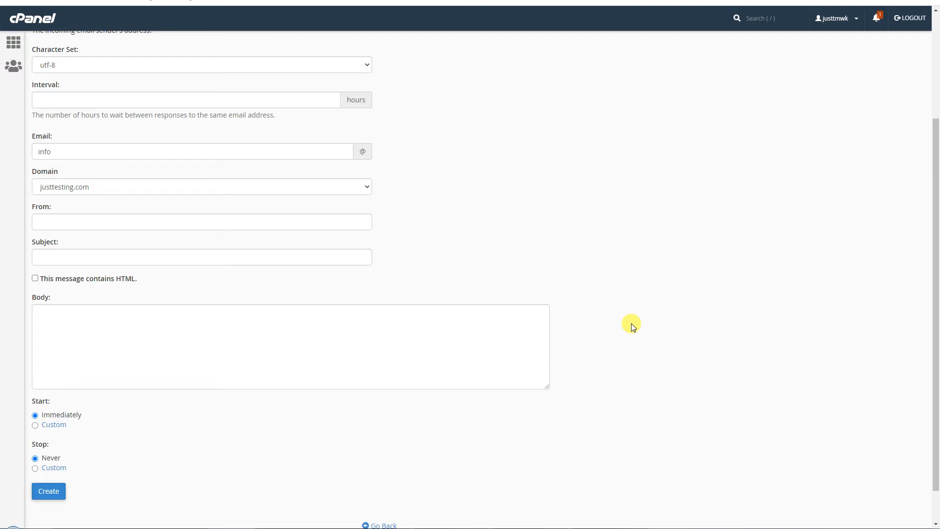
pyautogui.scroll(3, 632, 326)
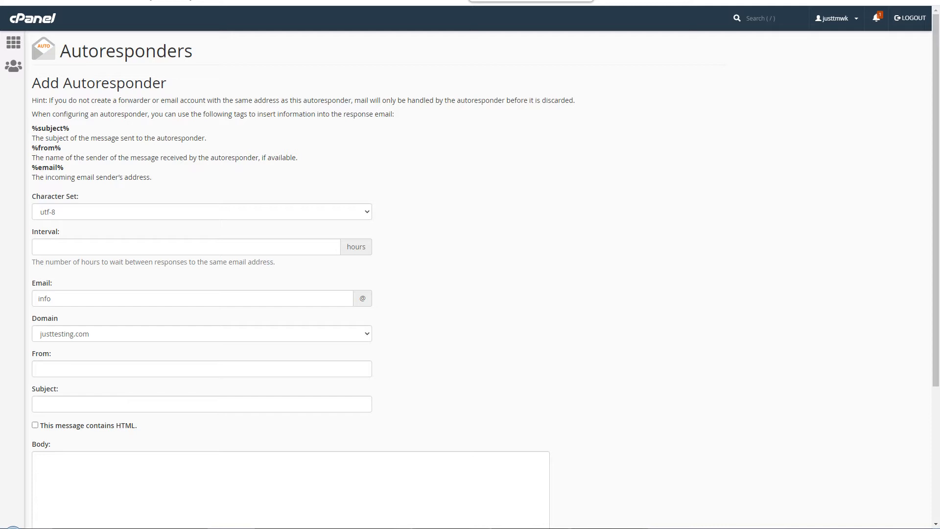
pyautogui.click(582, 0)
# - Open Mailing Lists in a new tab and enter the list name Main_Mailing_List
pyautogui.rightClick(581, 252)
pyautogui.click(657, 253)
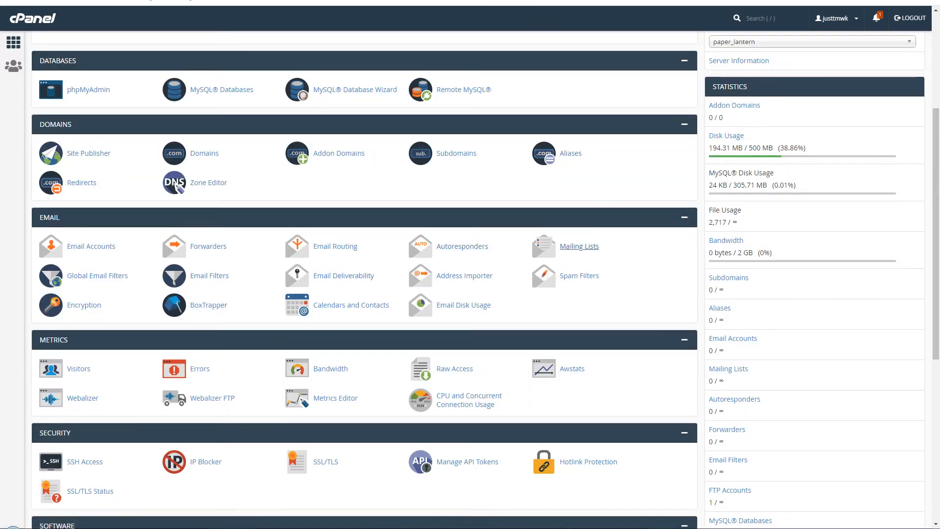
pyautogui.hotkey('ctrl', 'Tab')
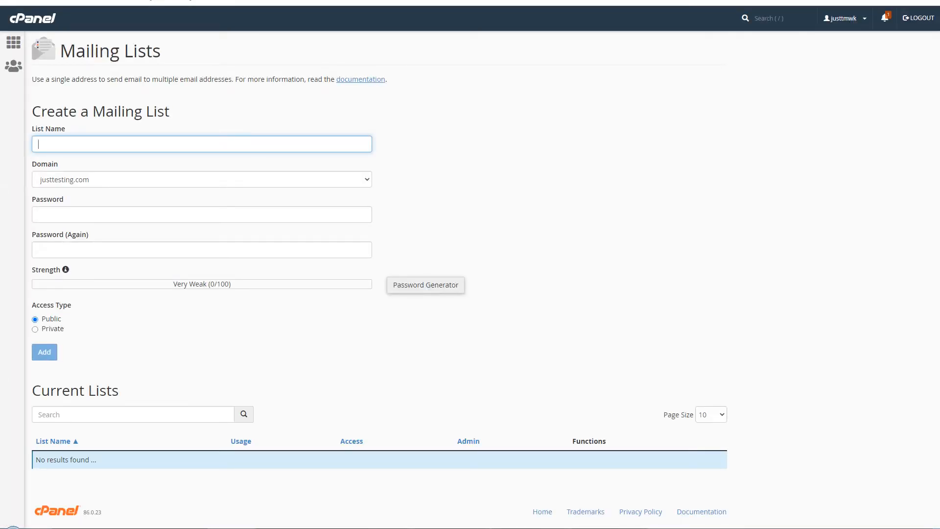
pyautogui.write('Main Mailing List')
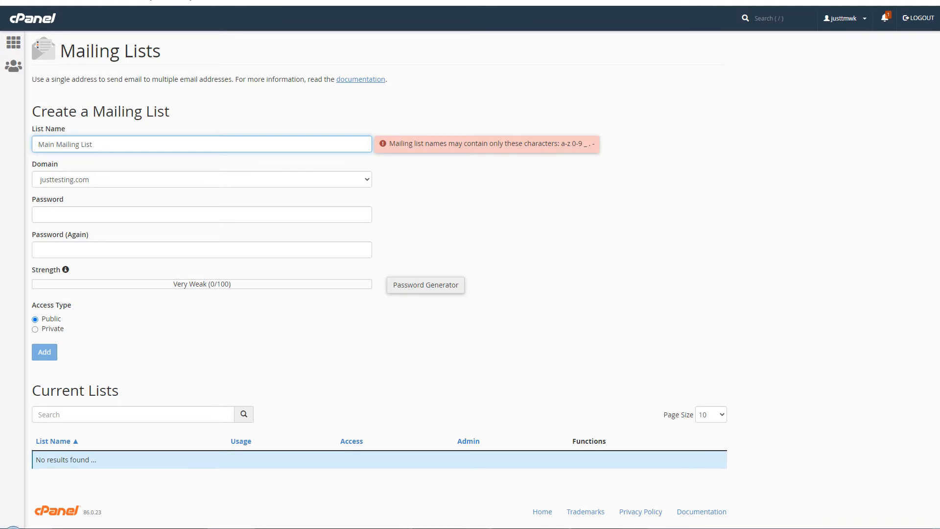
pyautogui.press('BackSpace')
pyautogui.write('_')
pyautogui.write('_')
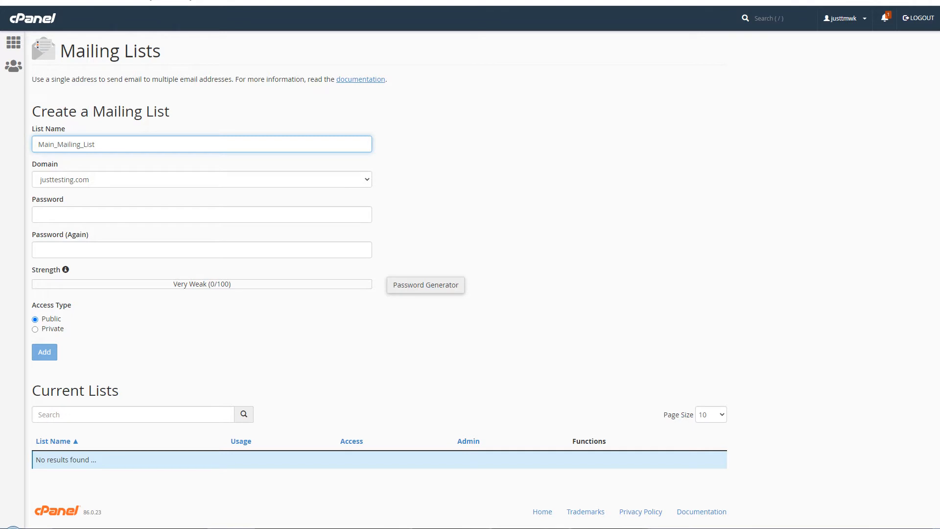
# - Set and confirm the list password, keep it Public, and add the list
pyautogui.click(260, 216)
pyautogui.write('passwo')
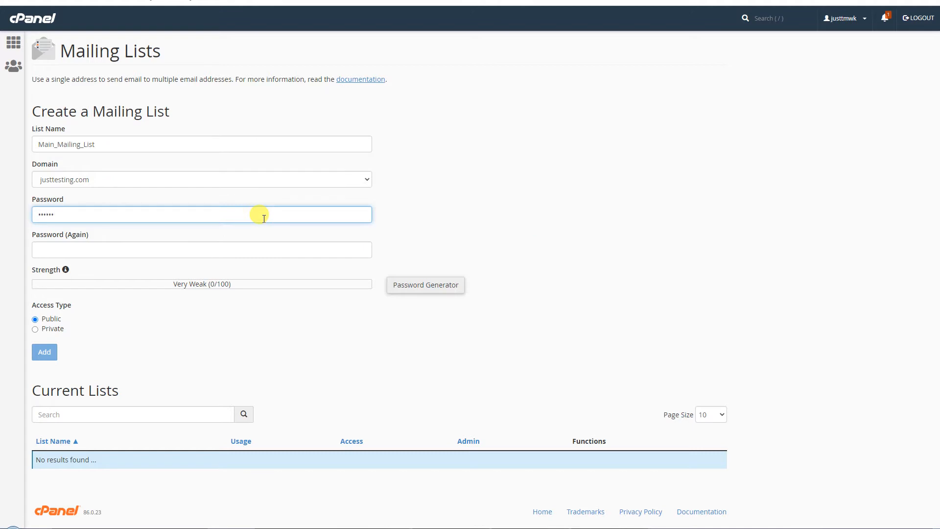
pyautogui.hotkey('ctrl', 'a')
pyautogui.write('••••••')
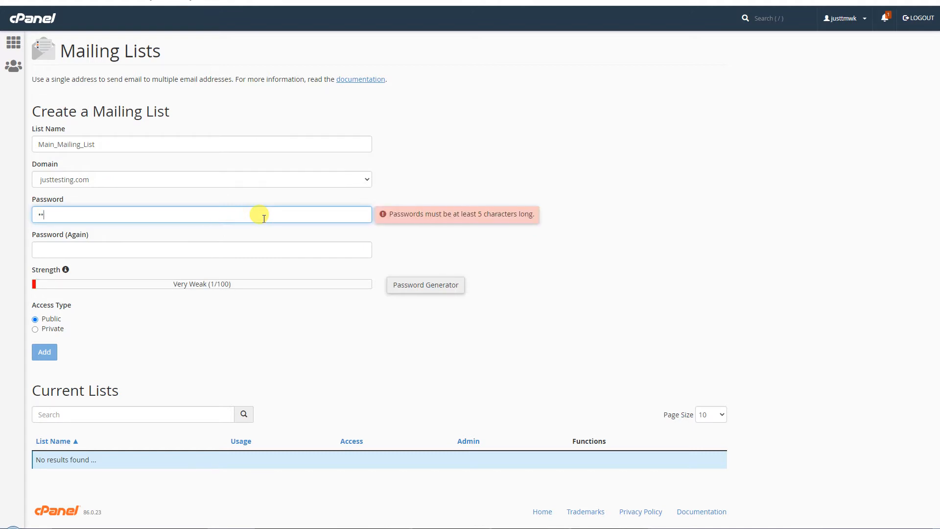
pyautogui.press('Tab')
pyautogui.write('passwo')
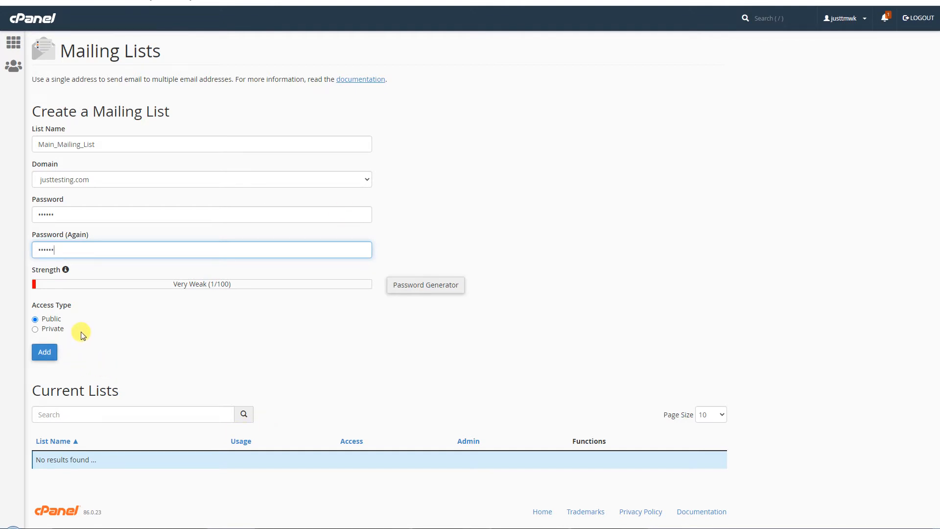
pyautogui.click(46, 357)
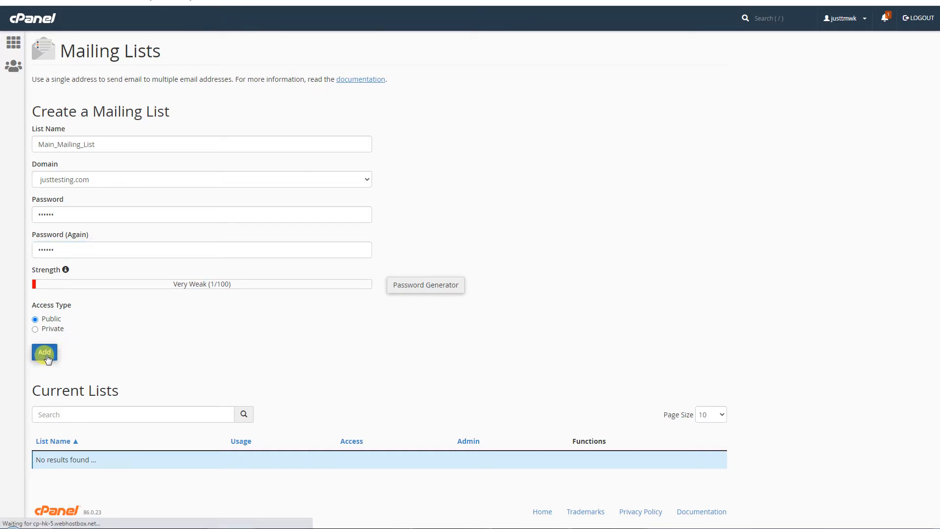
pyautogui.click(384, 147)
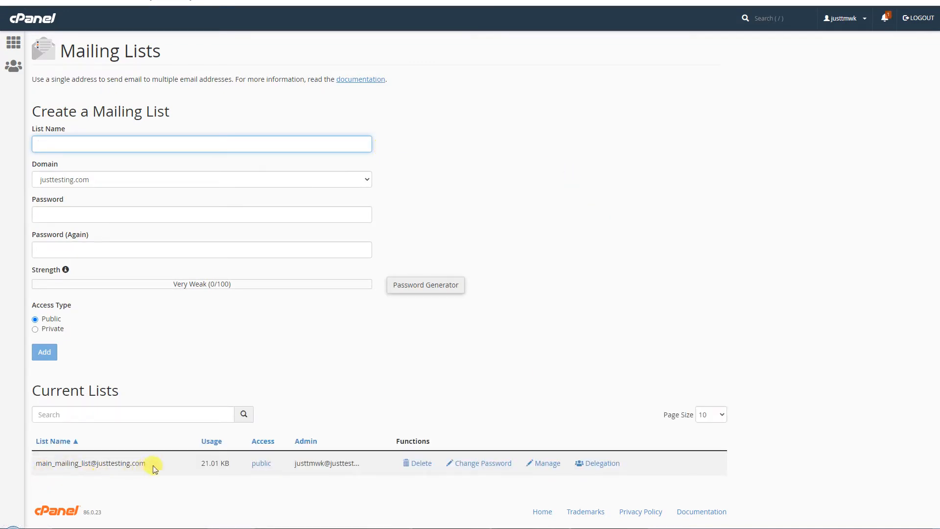
pyautogui.click(37, 465)
pyautogui.moveTo(37, 465); pyautogui.dragTo(150, 469)
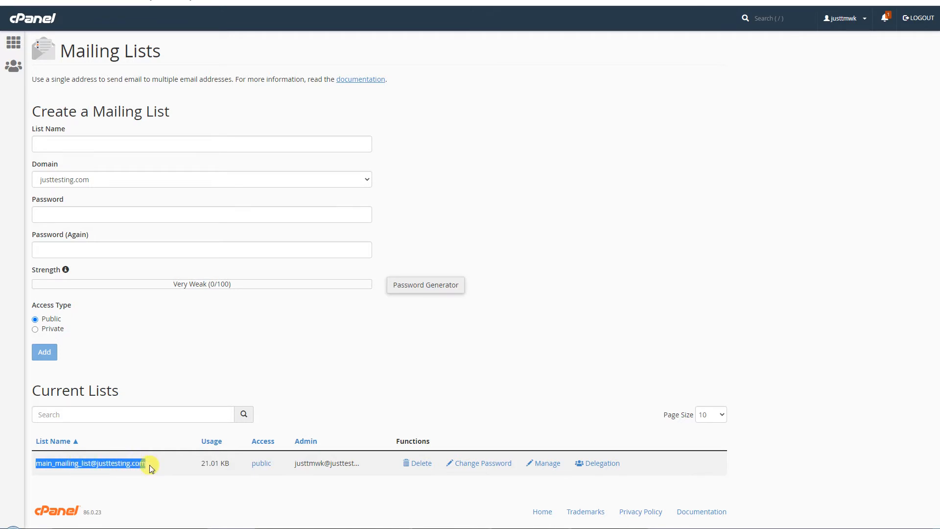
pyautogui.moveTo(150, 469); pyautogui.dragTo(40, 463)
pyautogui.rightClick(599, 467)
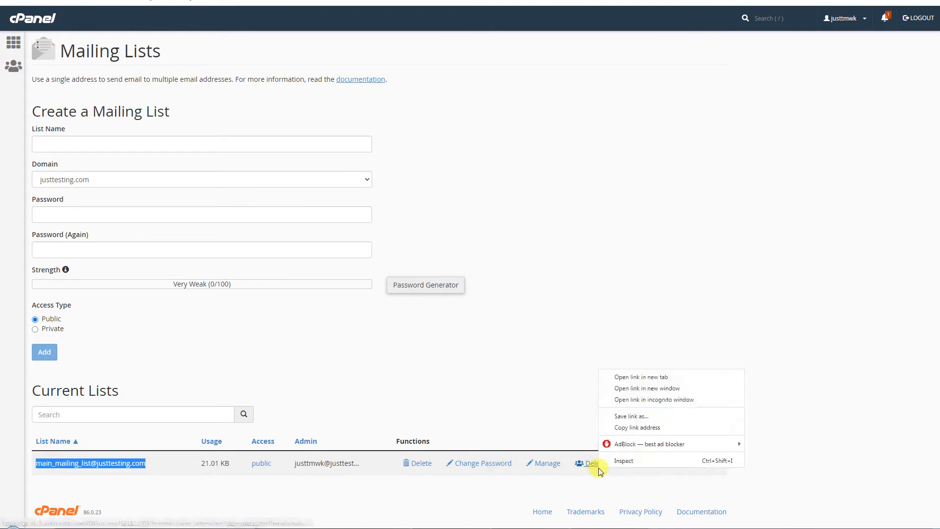
pyautogui.click(628, 378)
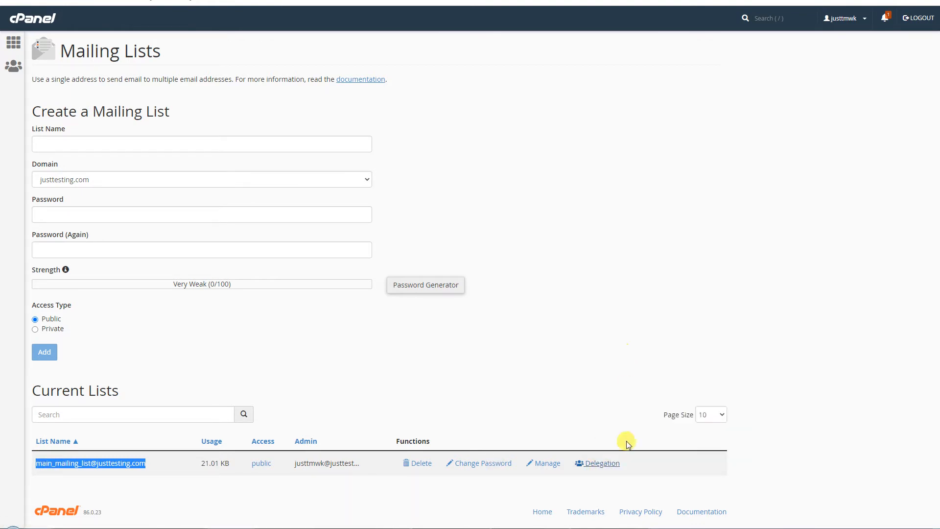
pyautogui.click(489, 1)
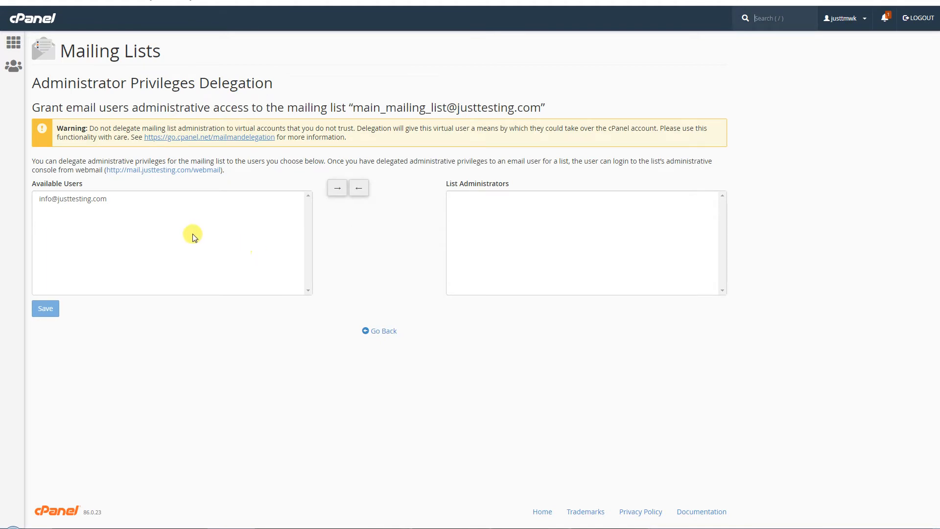
# - Select the available user, then browse the list's Mailman General Options and close them
pyautogui.click(130, 200)
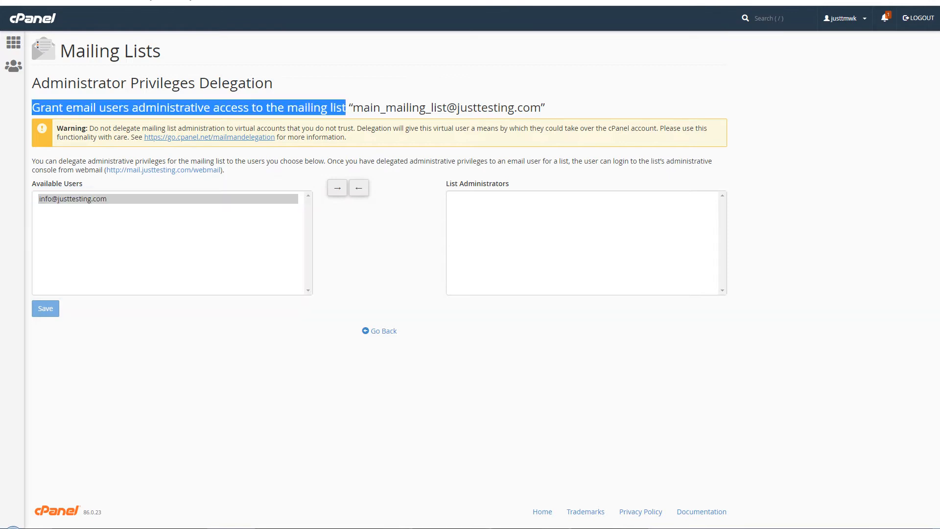
pyautogui.click(710, 1)
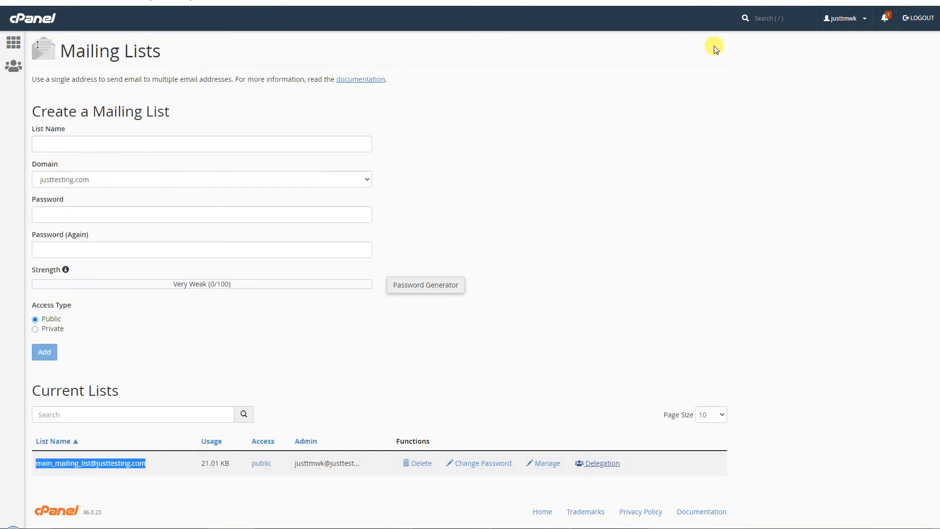
pyautogui.click(549, 463)
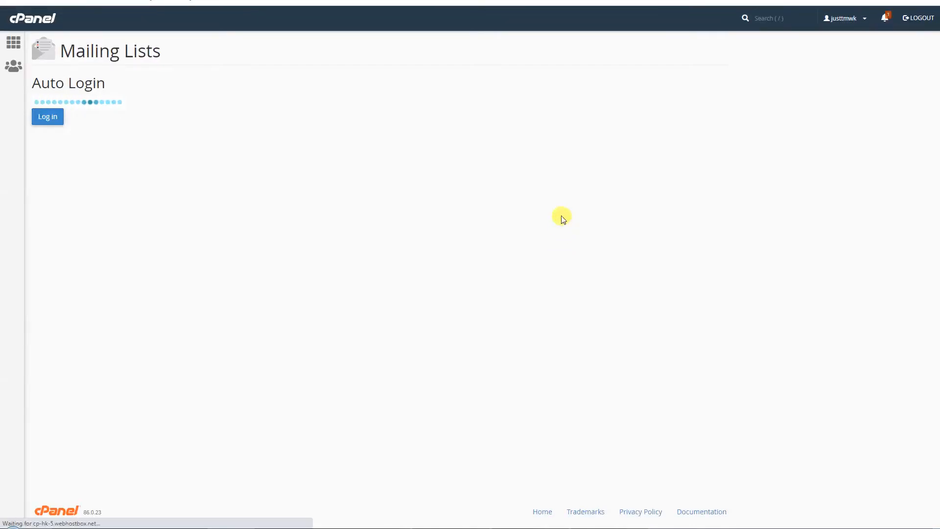
pyautogui.scroll(-15, 632, 330)
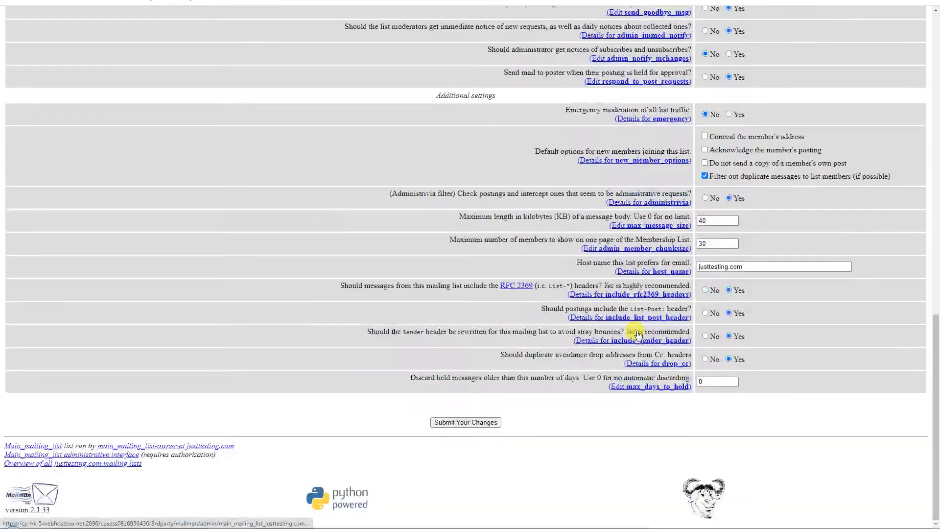
pyautogui.scroll(15, 638, 335)
pyautogui.scroll(1, 638, 335)
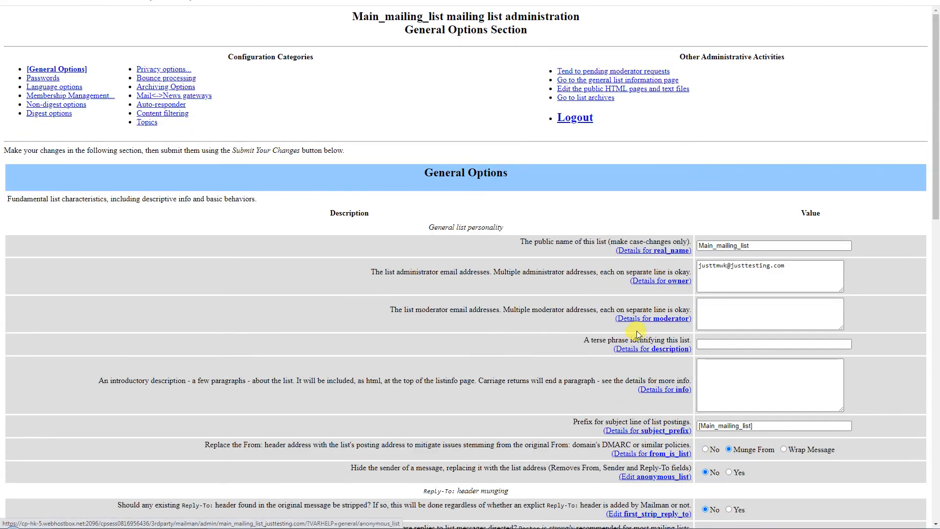
pyautogui.hotkey('ctrl', 'w')
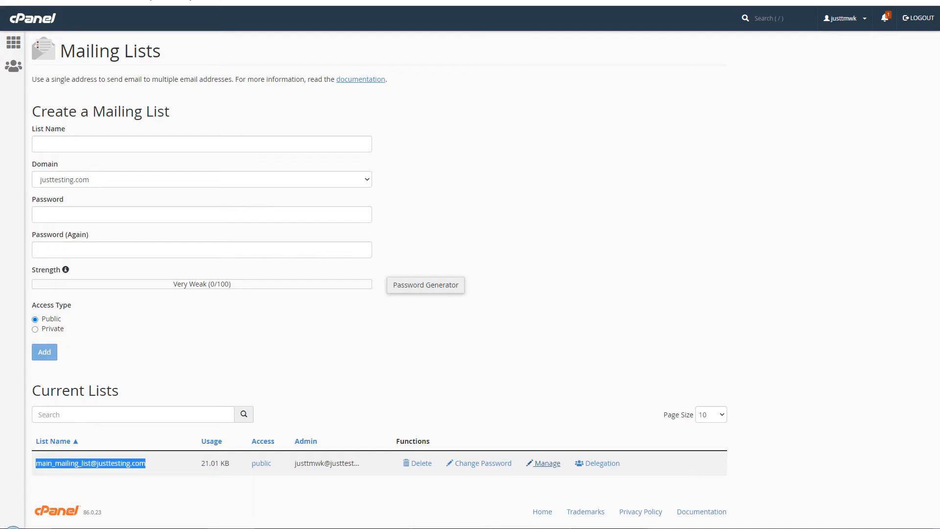
# - Open Global Email Filters and Email Filters in new tabs, starting on Global Email Filters
pyautogui.hotkey('alt', 'Left')
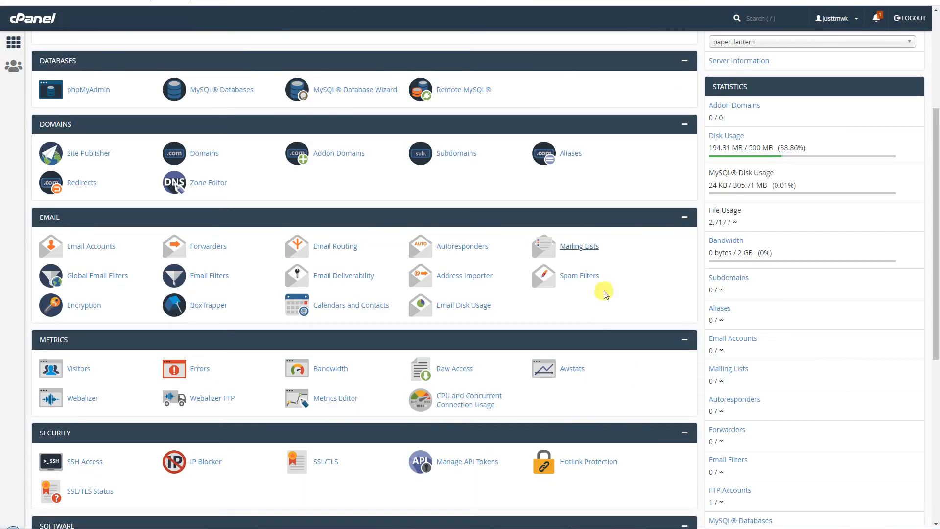
pyautogui.rightClick(94, 275)
pyautogui.click(102, 283)
pyautogui.rightClick(199, 280)
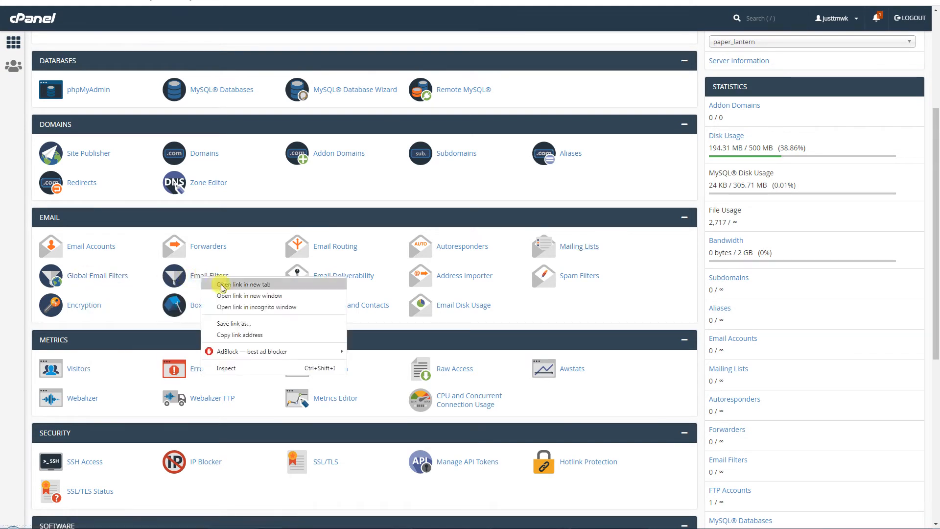
pyautogui.click(218, 283)
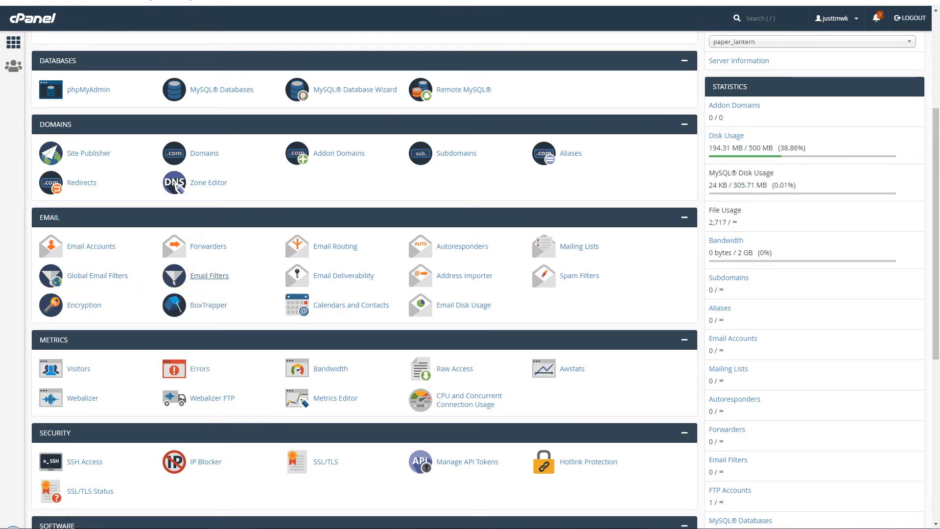
pyautogui.click(458, 4)
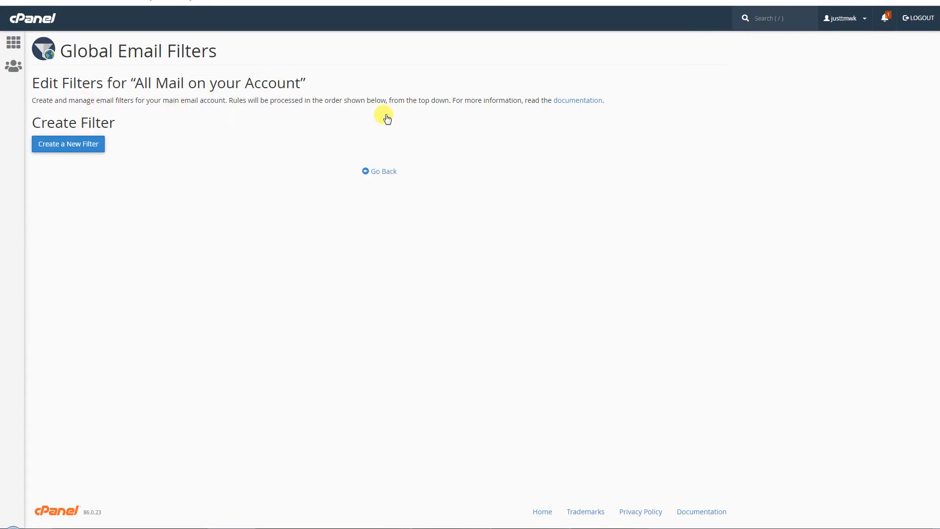
# - Name a new global filter 'filter bad user' with a From equals rule
pyautogui.click(93, 143)
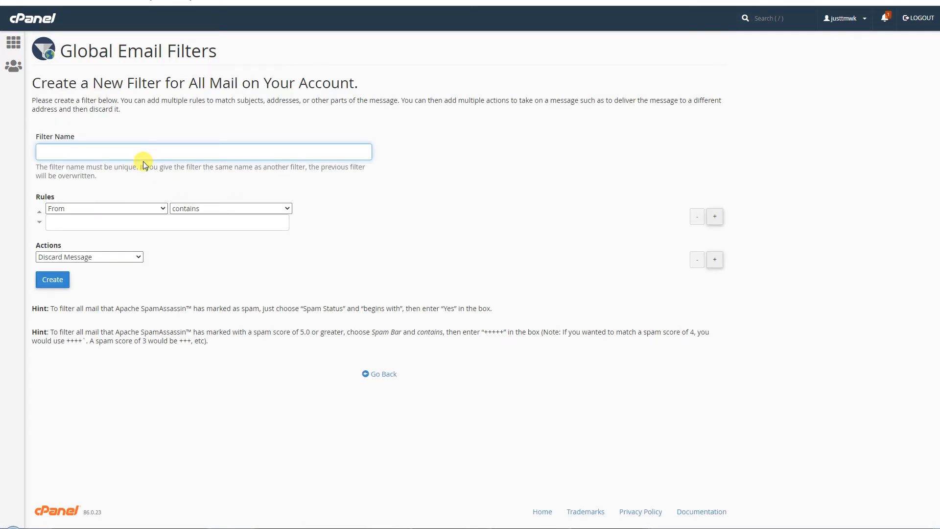
pyautogui.write('filter bad user')
pyautogui.click(146, 209)
pyautogui.click(146, 210)
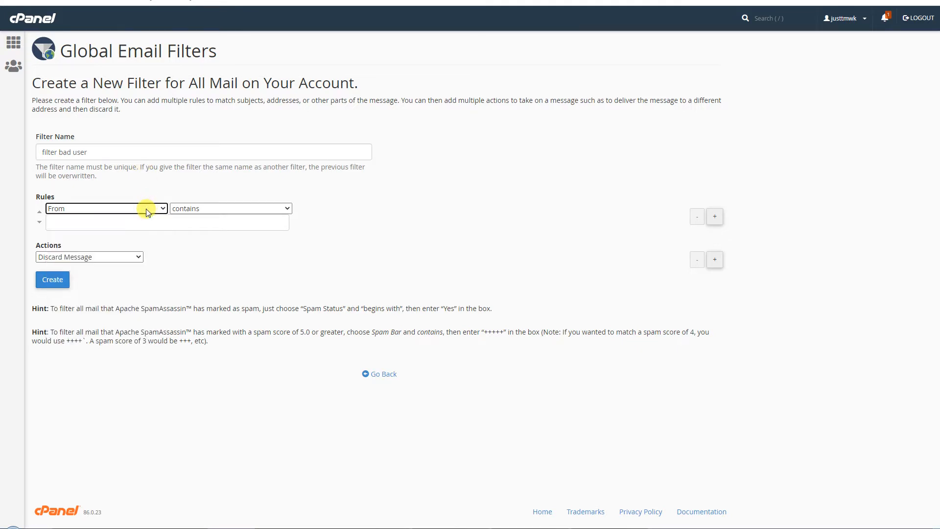
pyautogui.click(187, 209)
pyautogui.click(191, 248)
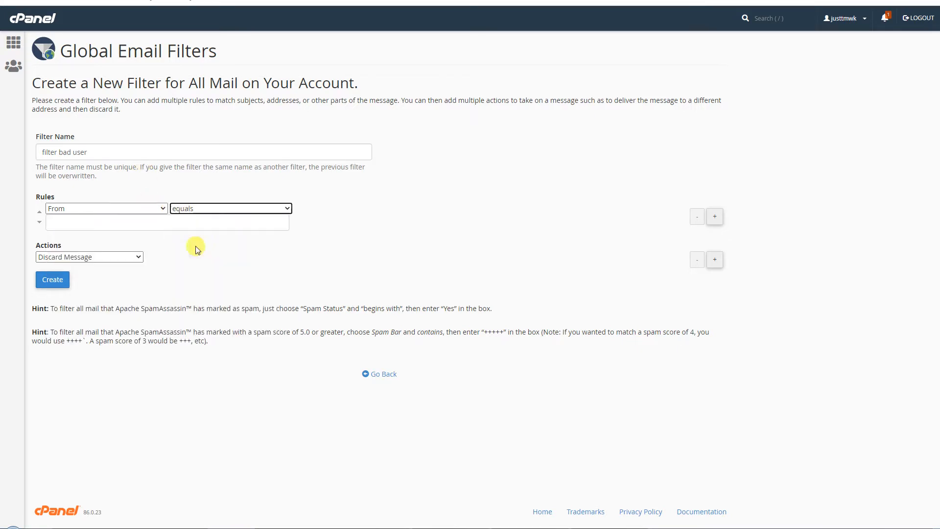
# - Match the unwanted sender's address, keep Discard Message, and create the filter
pyautogui.click(147, 221)
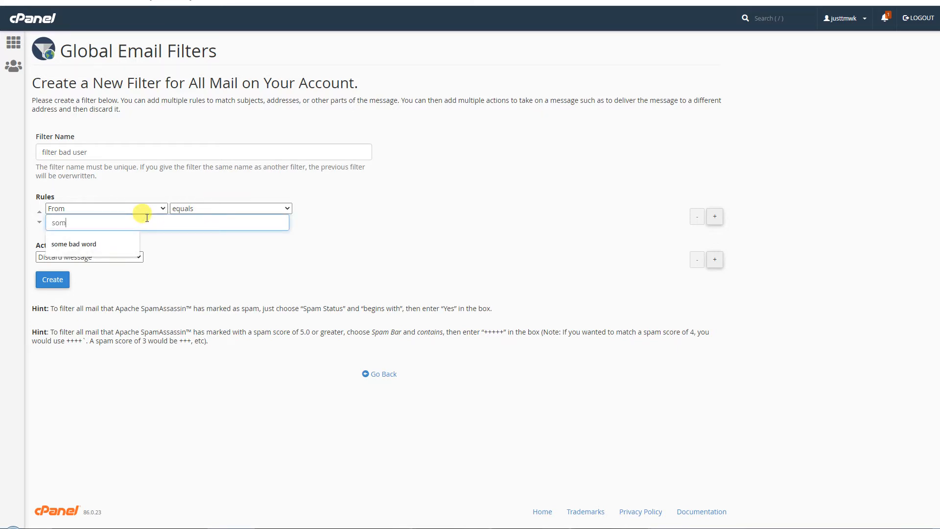
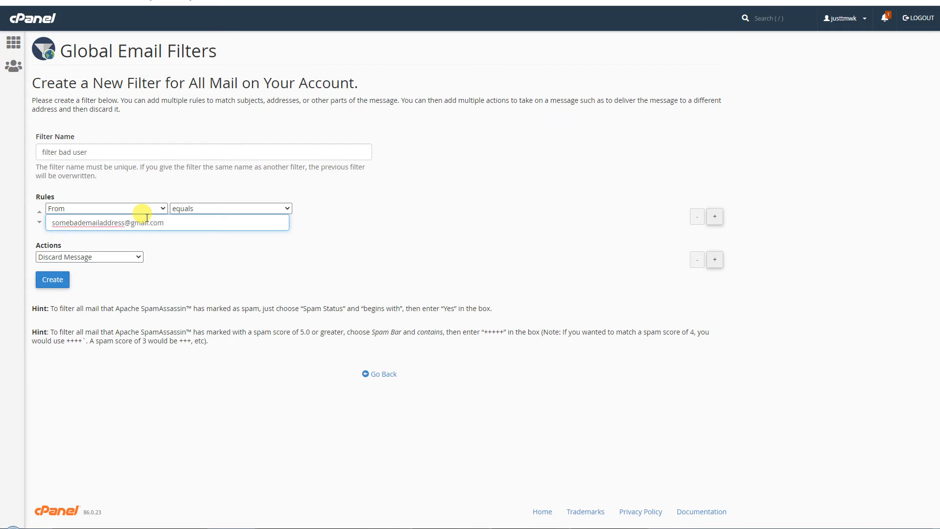
pyautogui.moveTo(165, 223); pyautogui.dragTo(37, 226)
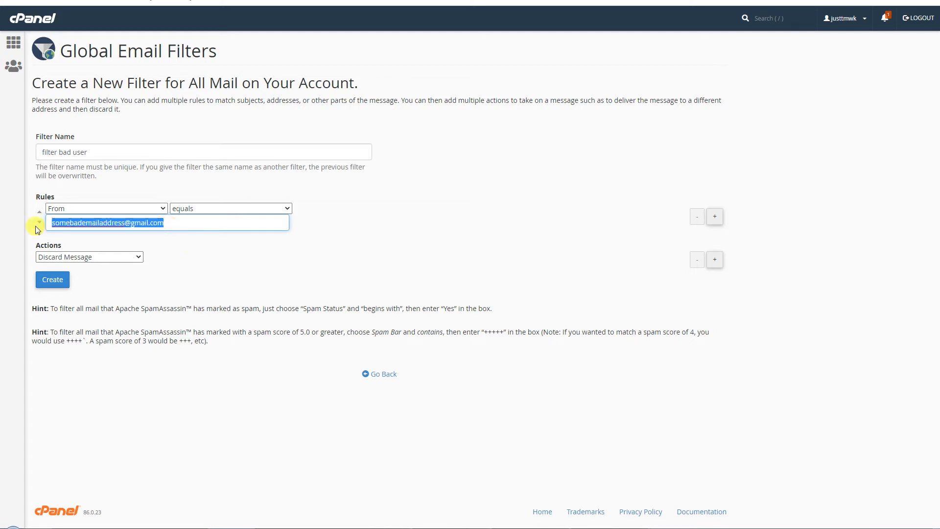
pyautogui.click(187, 226)
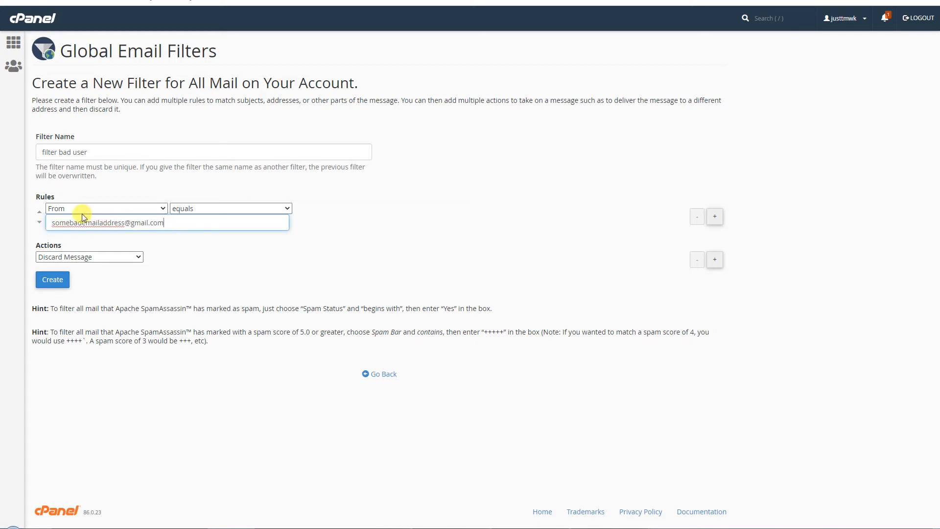
pyautogui.moveTo(176, 216); pyautogui.dragTo(5, 224)
pyautogui.click(114, 257)
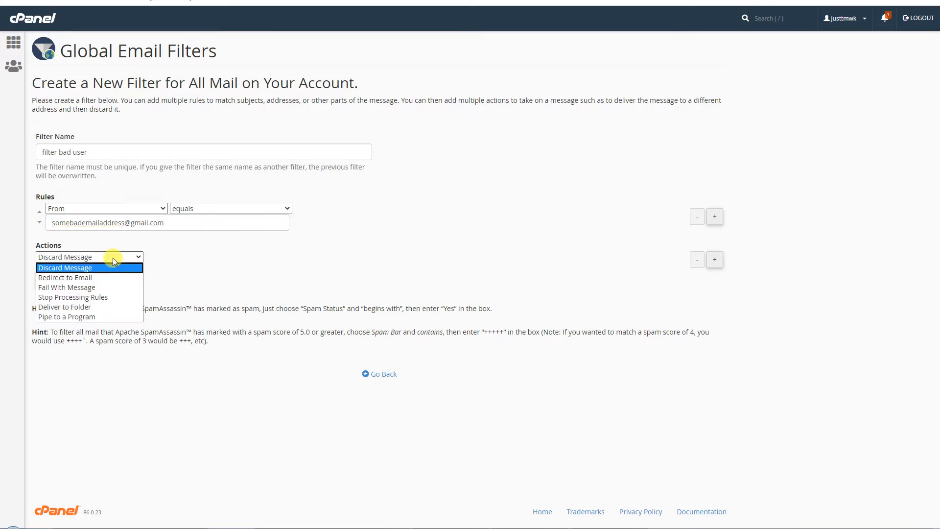
pyautogui.click(113, 258)
pyautogui.click(55, 279)
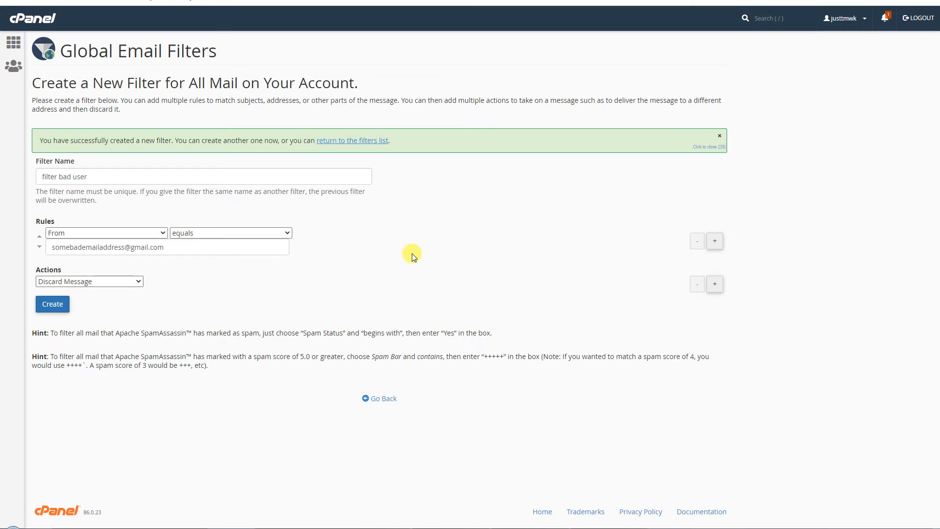
pyautogui.click(345, 140)
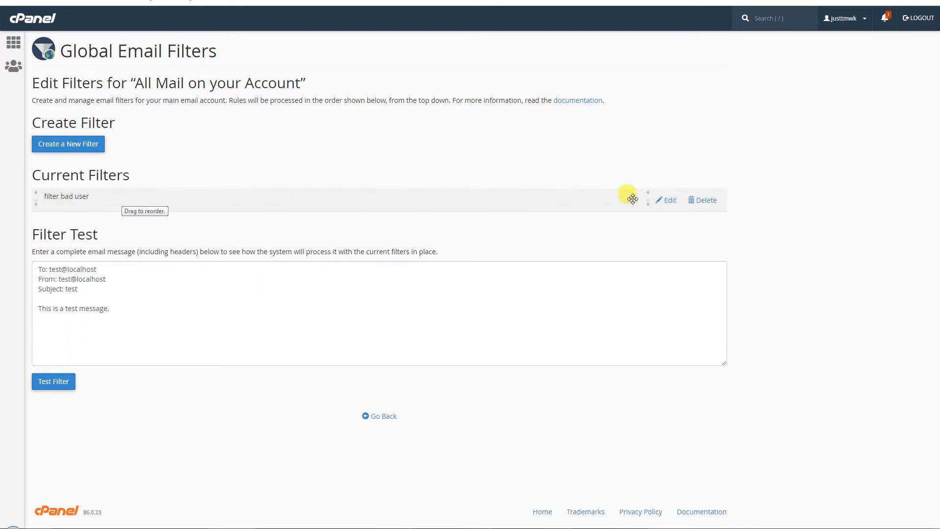
# - Open 'filter bad user' for editing and review its rule options and hints
pyautogui.click(666, 205)
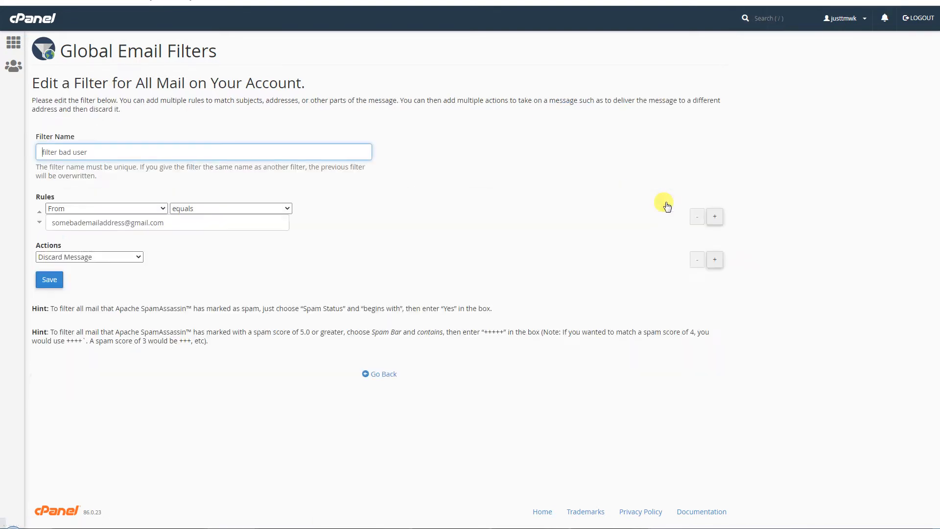
pyautogui.moveTo(194, 224); pyautogui.dragTo(10, 224)
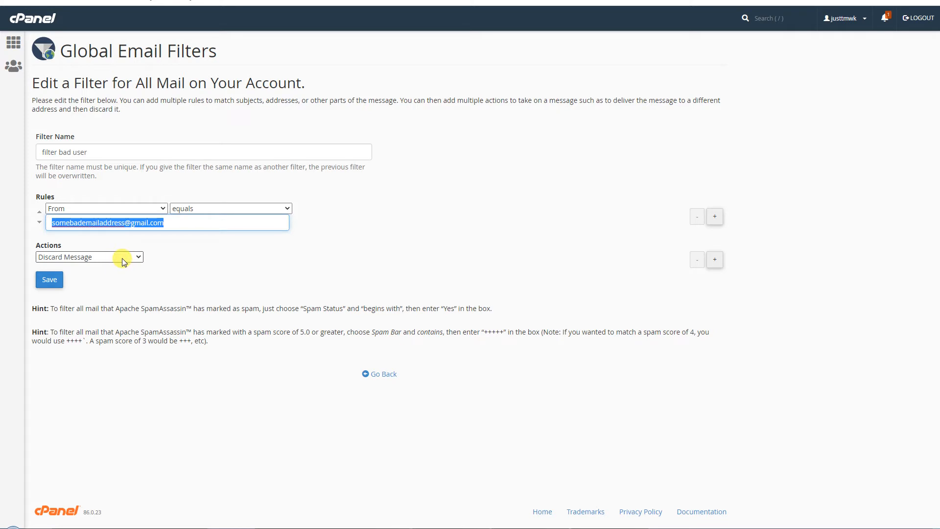
pyautogui.click(387, 258)
pyautogui.click(122, 210)
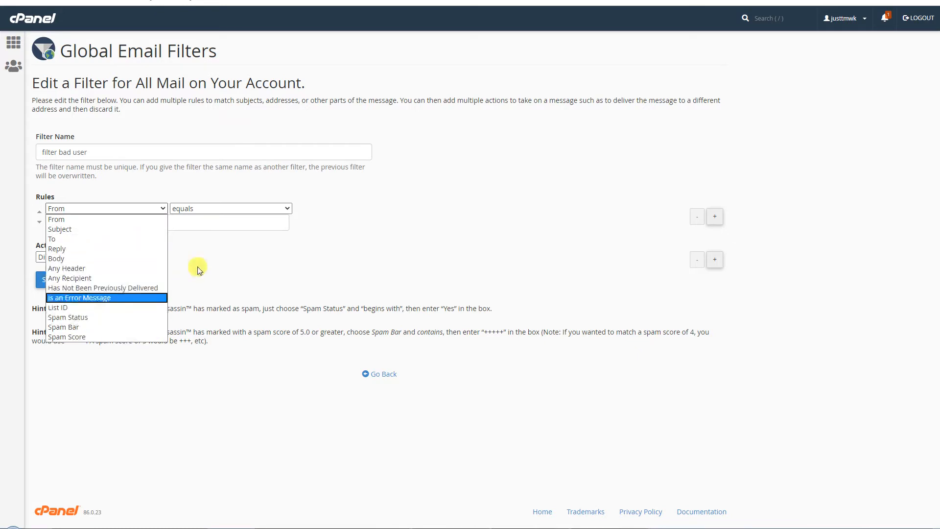
pyautogui.click(251, 258)
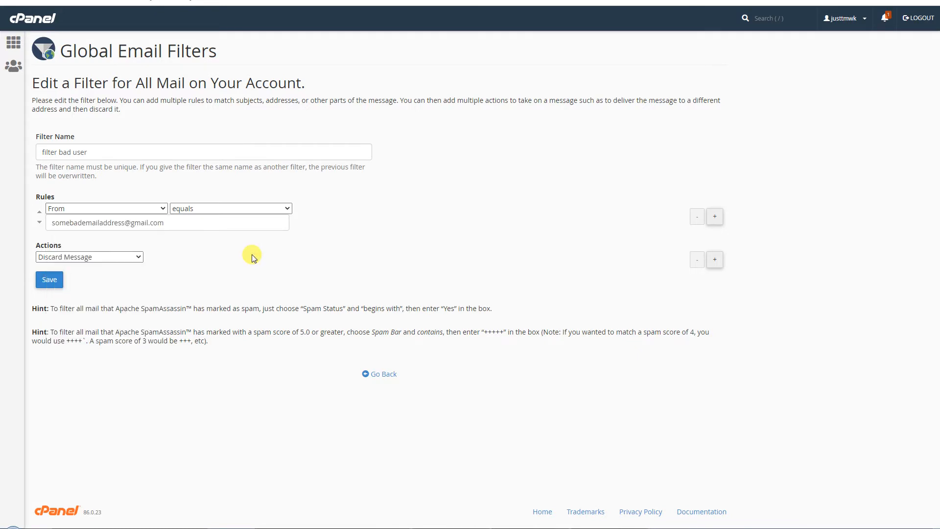
pyautogui.click(252, 210)
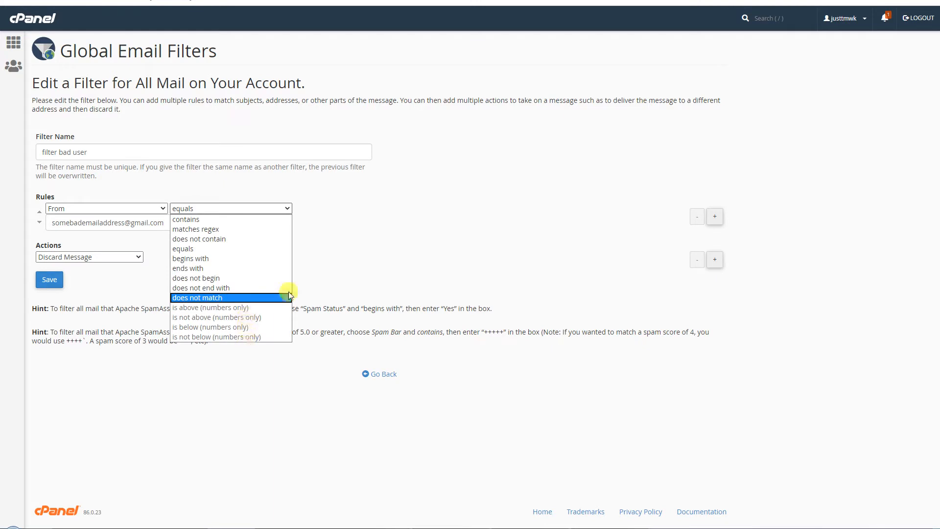
pyautogui.click(374, 252)
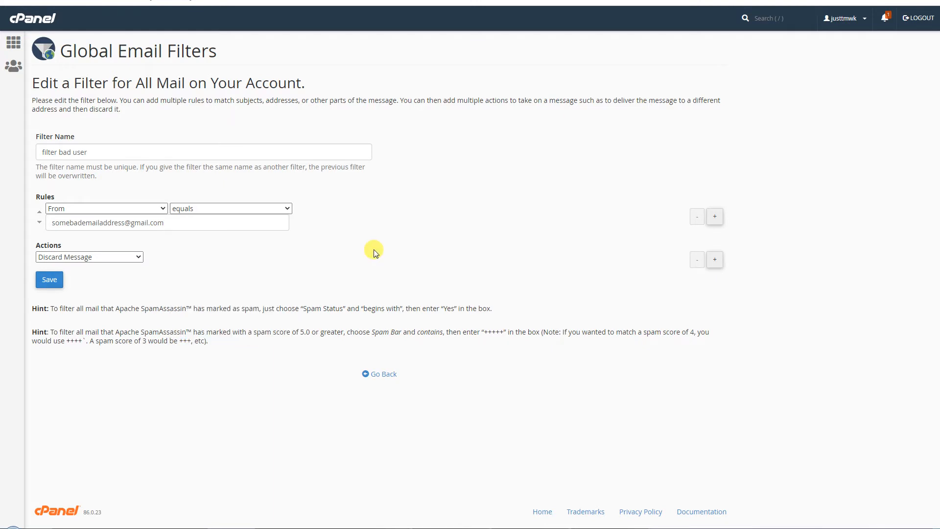
pyautogui.moveTo(51, 308)
pyautogui.mouseDown()
pyautogui.moveTo(185, 348)
pyautogui.moveTo(225, 345)
pyautogui.moveTo(43, 321)
pyautogui.mouseUp()
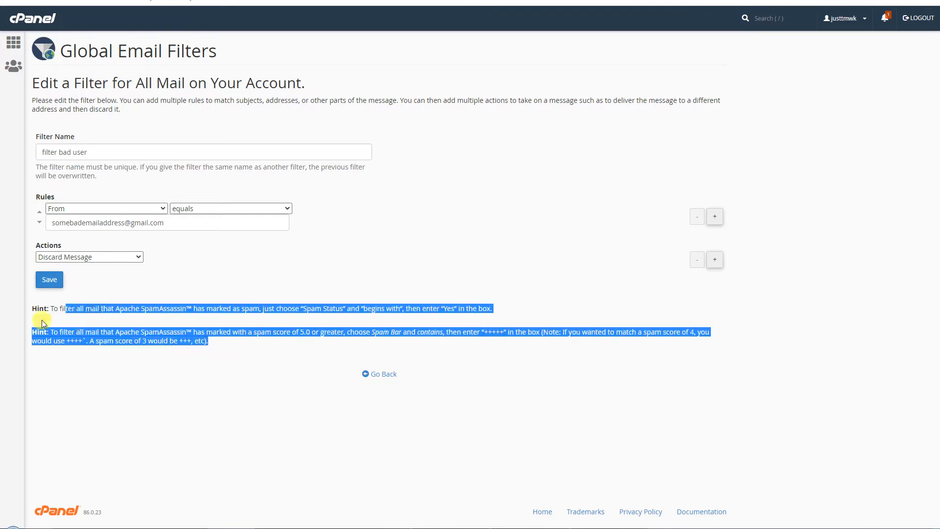
pyautogui.click(191, 282)
# - Leave the rule as From equals without saving and go to per-account Email Filters
pyautogui.click(154, 210)
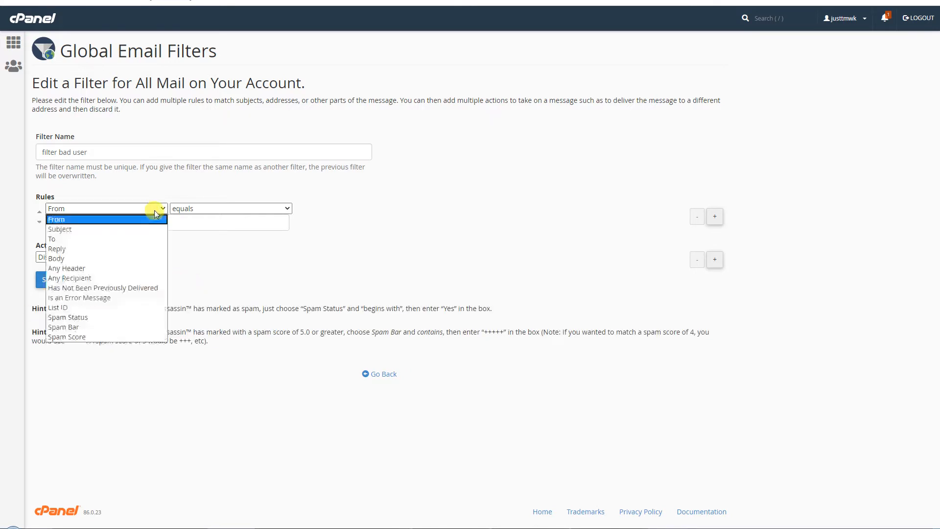
pyautogui.click(154, 211)
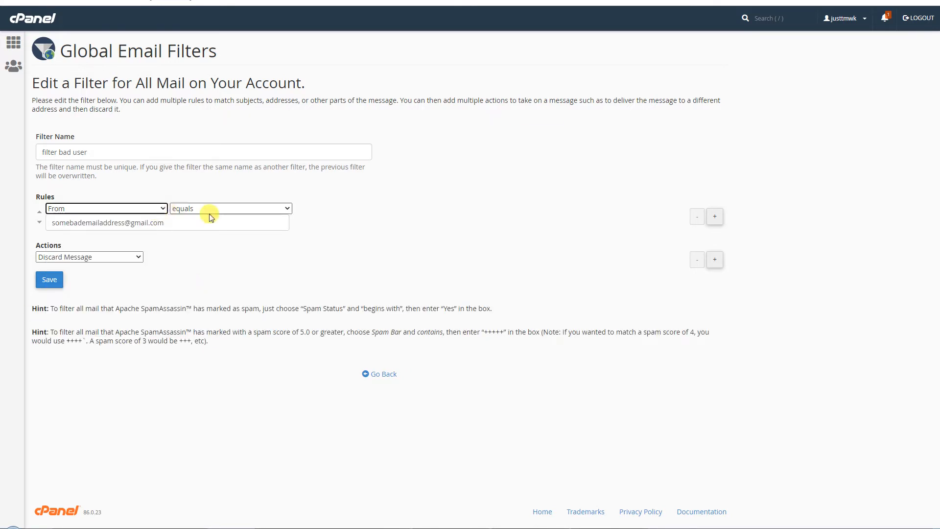
pyautogui.click(231, 212)
pyautogui.click(230, 210)
pyautogui.click(132, 208)
pyautogui.click(246, 210)
pyautogui.click(260, 209)
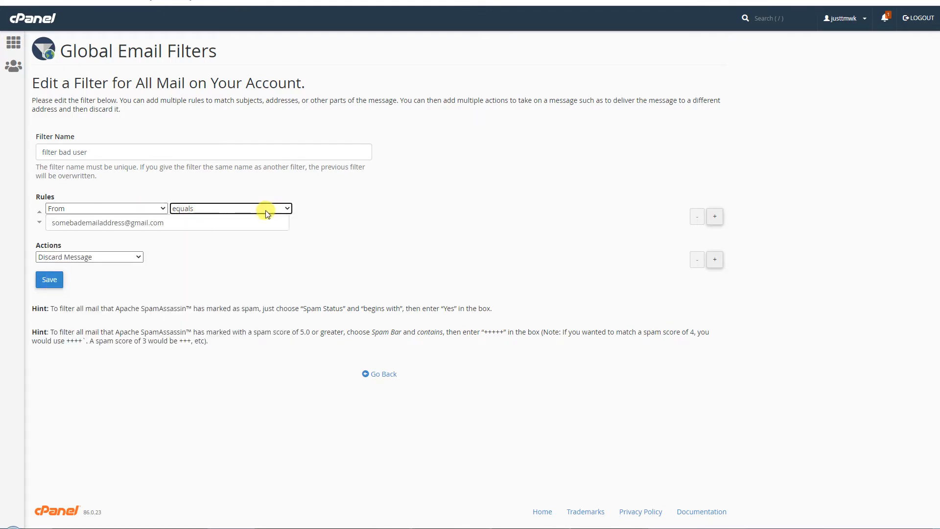
pyautogui.click(362, 211)
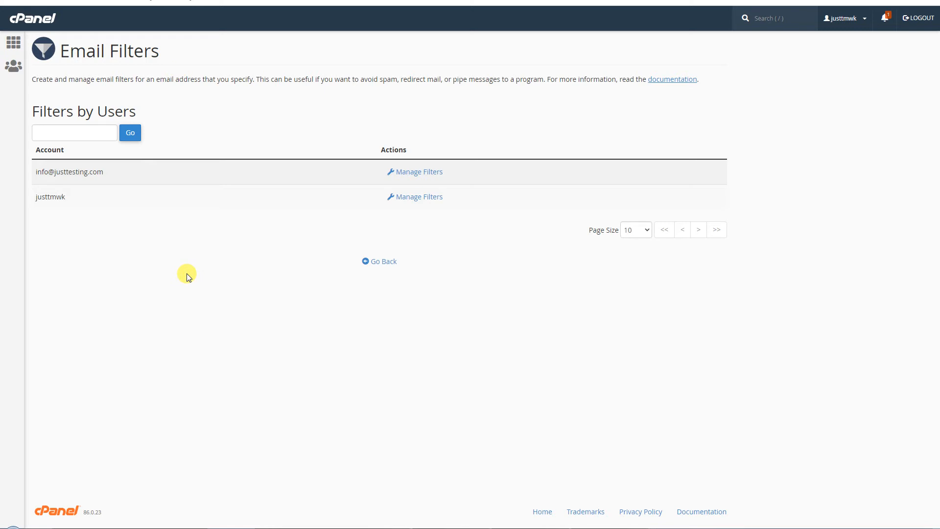
# - Manage filters for the info mailbox and start a new filter
pyautogui.moveTo(105, 172); pyautogui.dragTo(34, 170)
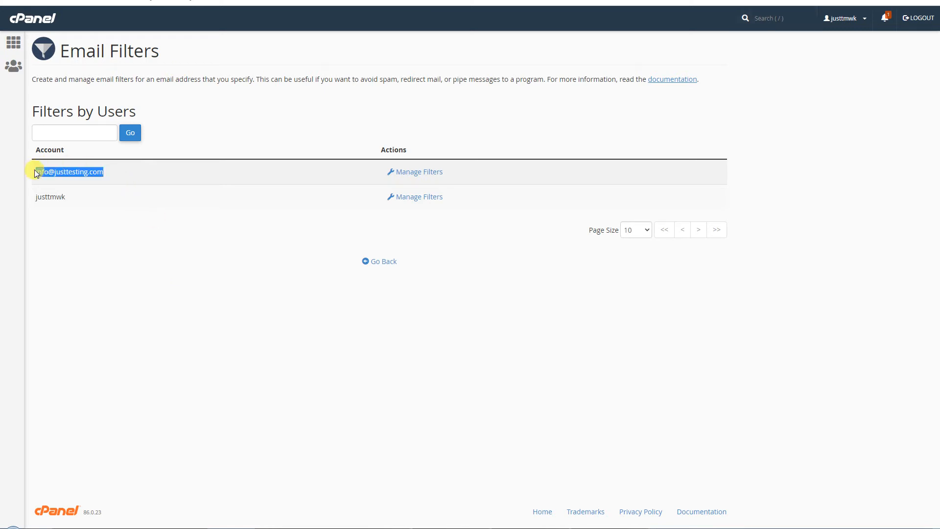
pyautogui.click(162, 177)
pyautogui.click(427, 172)
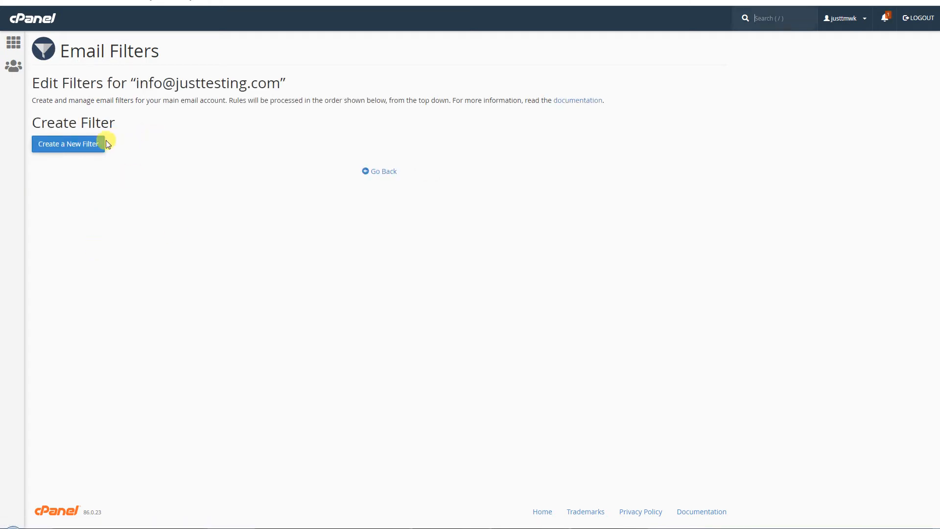
pyautogui.click(76, 146)
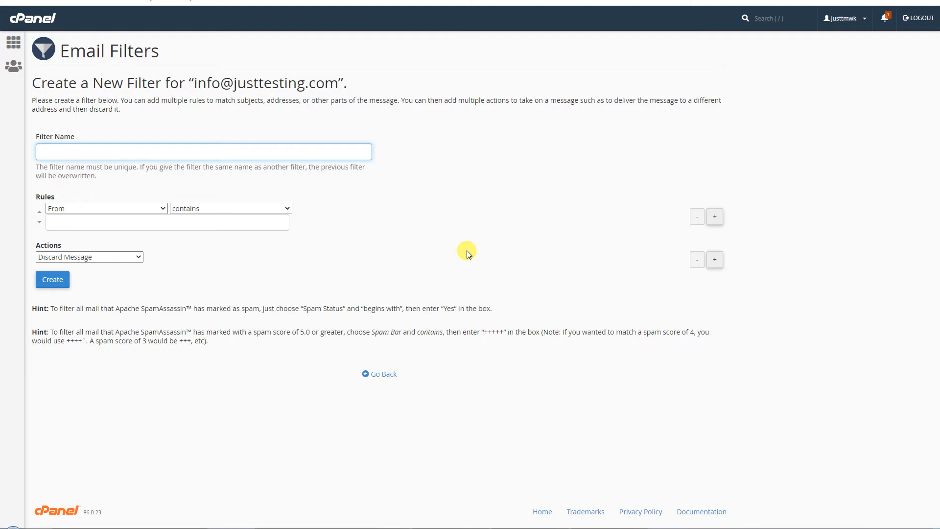
# - Review the new filter's rule field and condition options and hints without saving
pyautogui.click(136, 206)
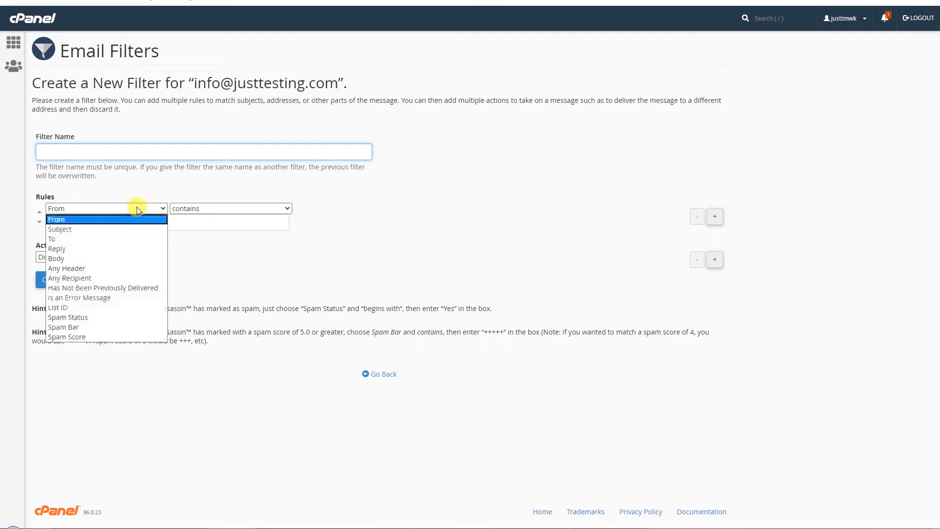
pyautogui.click(225, 208)
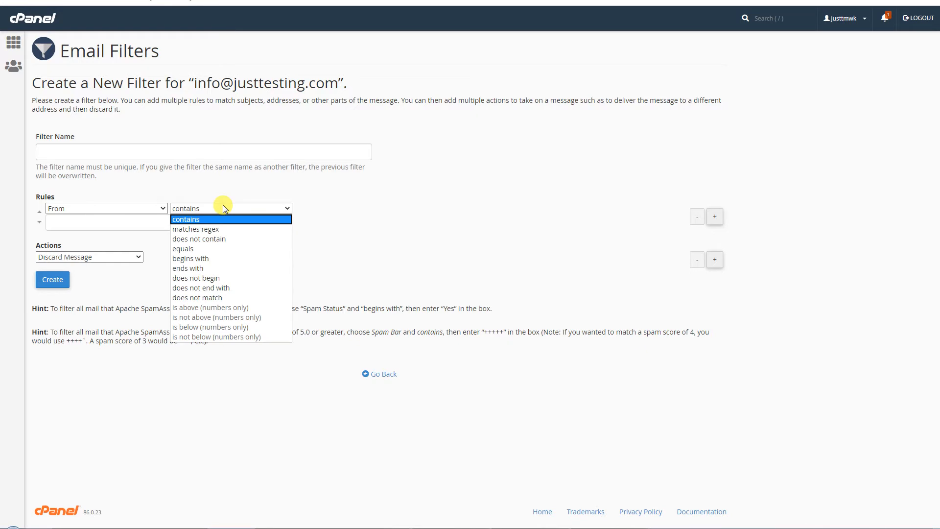
pyautogui.click(362, 225)
pyautogui.moveTo(31, 308); pyautogui.dragTo(74, 331)
pyautogui.click(163, 289)
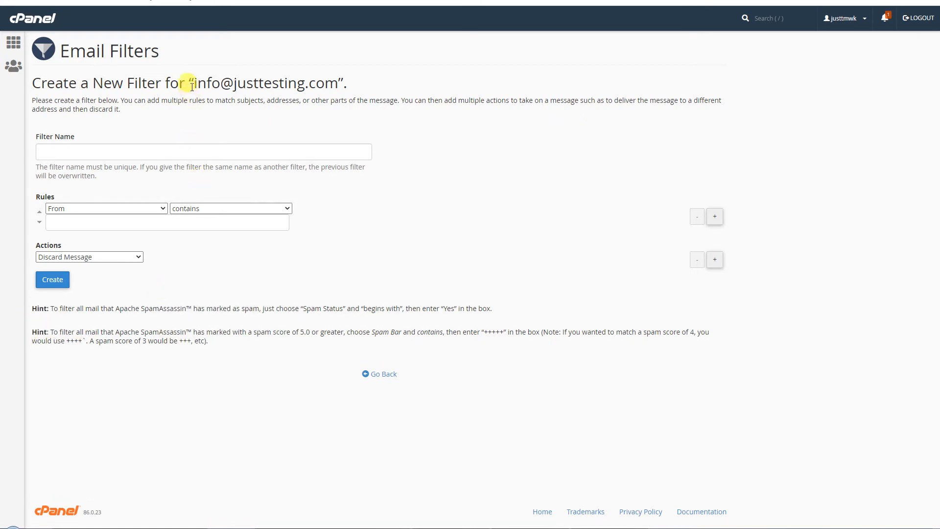
pyautogui.moveTo(195, 81); pyautogui.dragTo(338, 80)
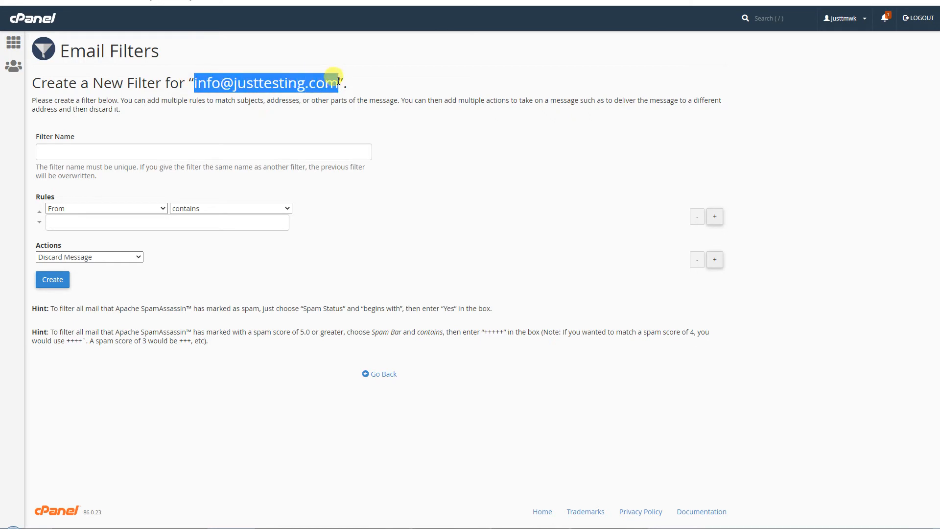
pyautogui.click(438, 82)
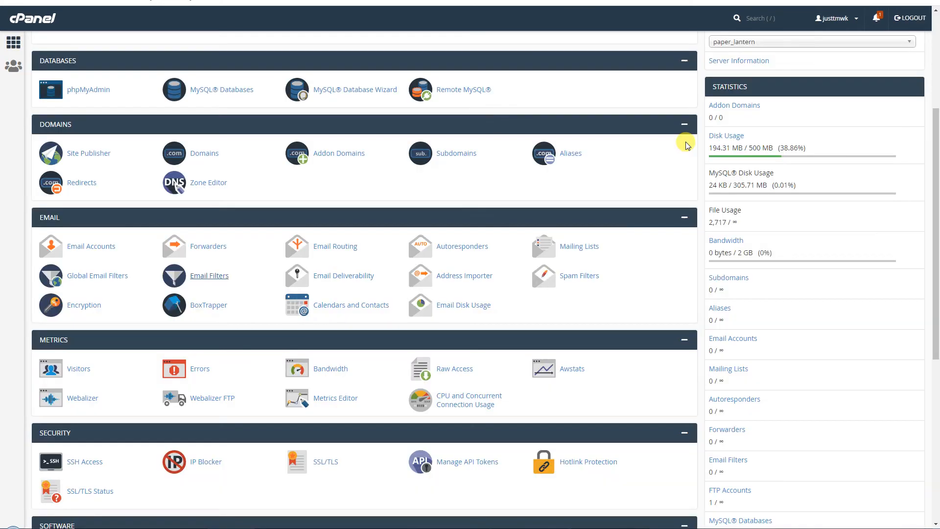
# - Open Email Deliverability in a new tab to view the five domains' DKIM and SPF status
pyautogui.rightClick(355, 279)
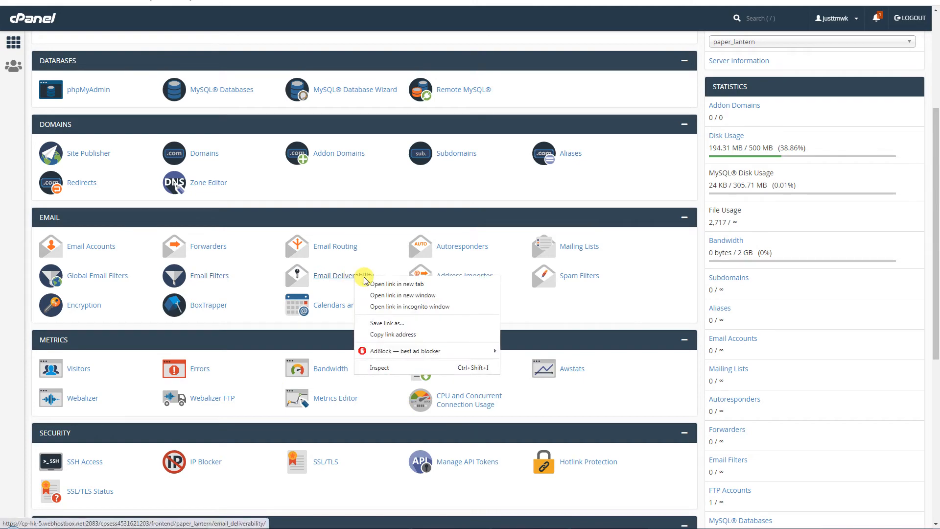
pyautogui.click(372, 281)
pyautogui.click(344, 275)
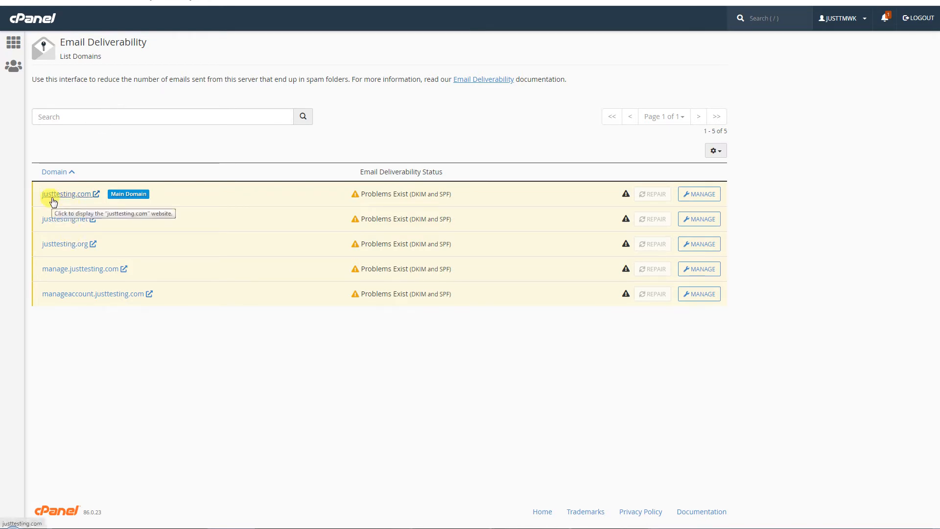
# - Manage justtesting.com's deliverability and install its suggested SPF record
pyautogui.click(711, 200)
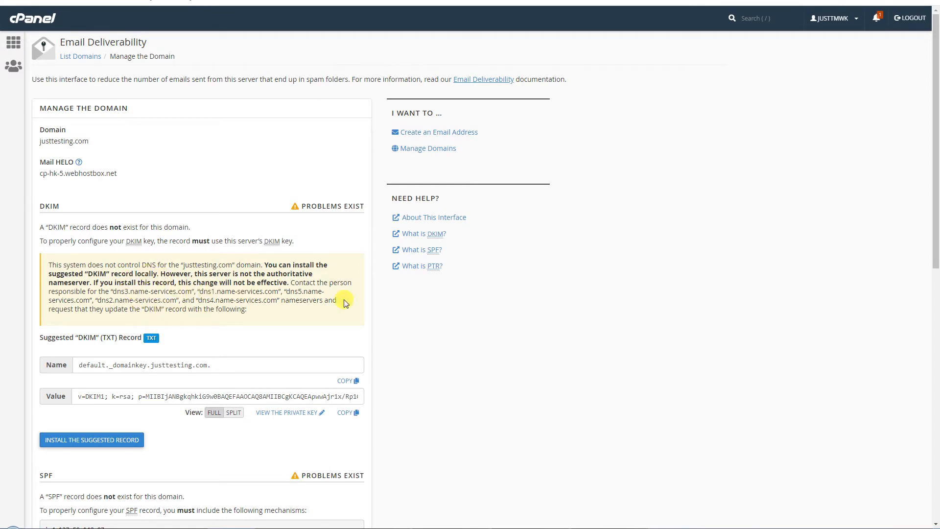
pyautogui.moveTo(297, 204); pyautogui.dragTo(384, 216)
pyautogui.click(594, 258)
pyautogui.scroll(-5, 647, 279)
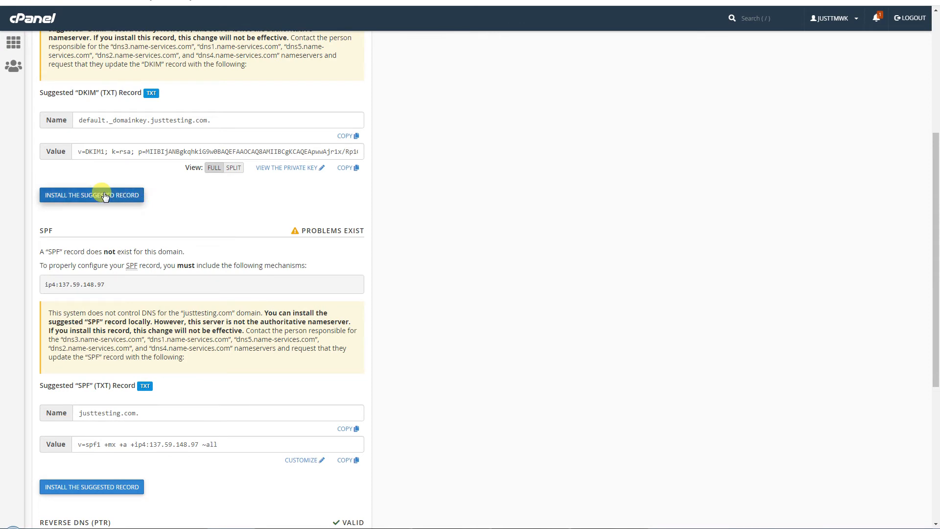
pyautogui.scroll(-3, 216, 342)
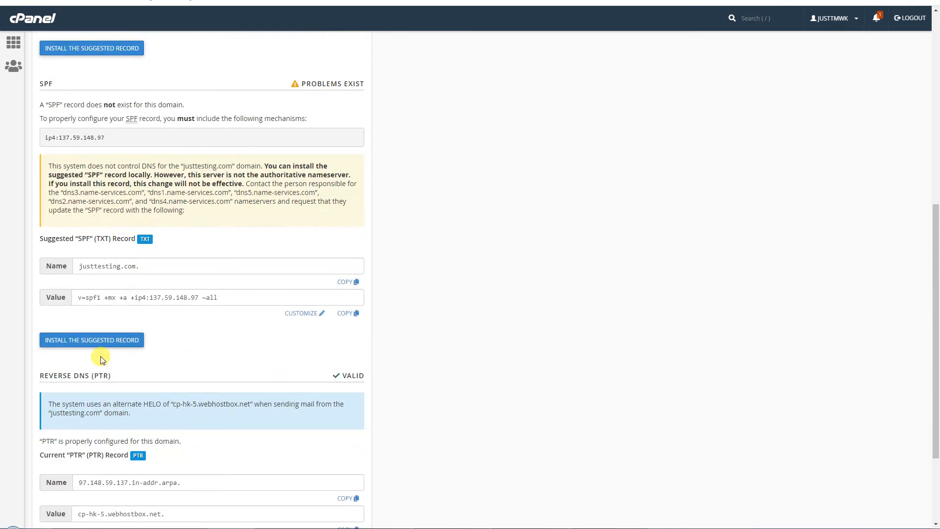
pyautogui.scroll(-1, 102, 360)
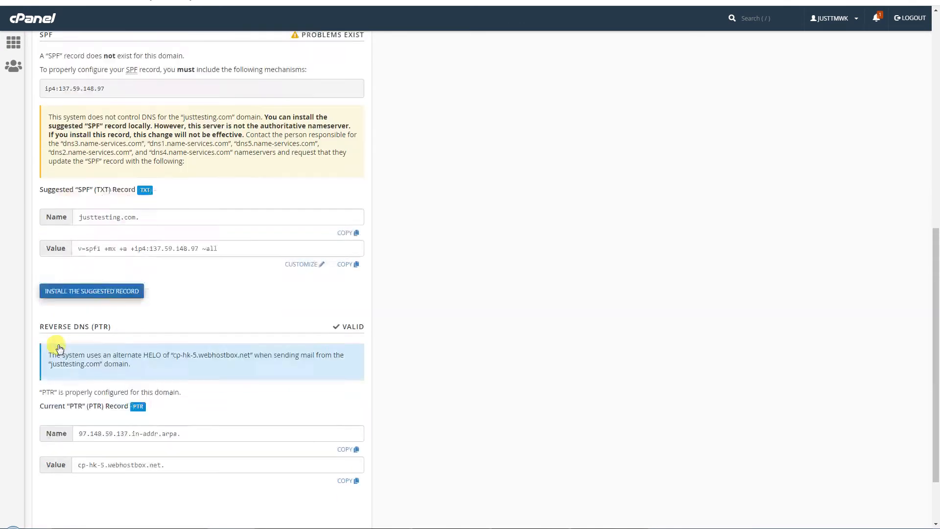
pyautogui.click(105, 300)
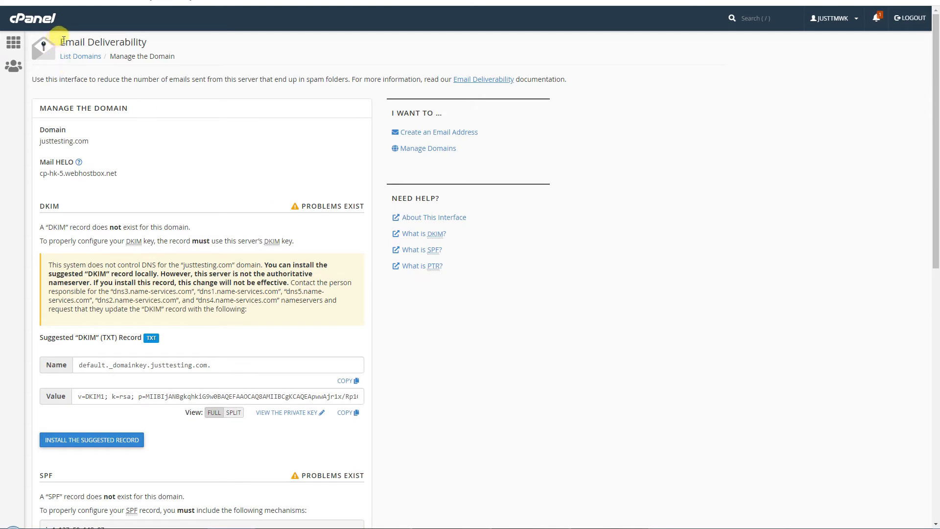
pyautogui.moveTo(63, 41); pyautogui.dragTo(153, 42)
pyautogui.click(811, 353)
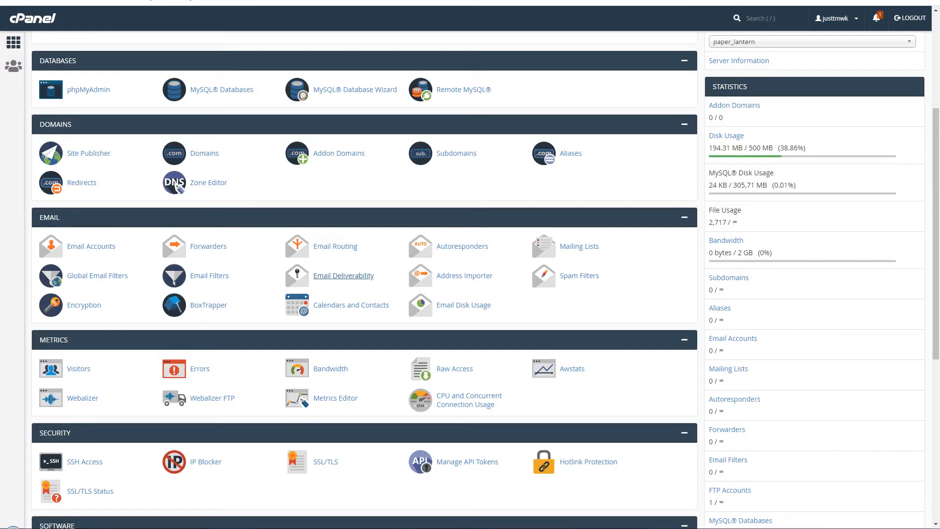
# - View Address Importer, switching Forwarders back to E-mail Accounts, then return to cPanel home
pyautogui.rightClick(483, 282)
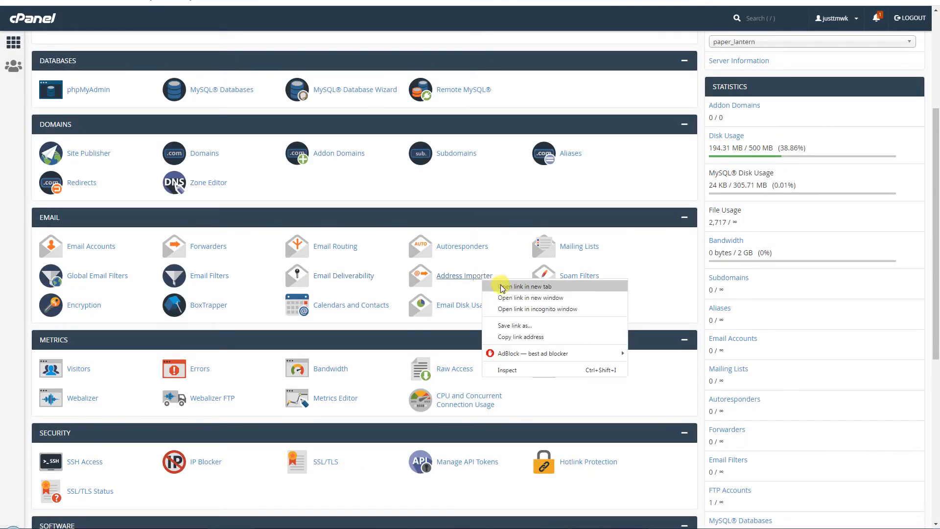
pyautogui.click(501, 288)
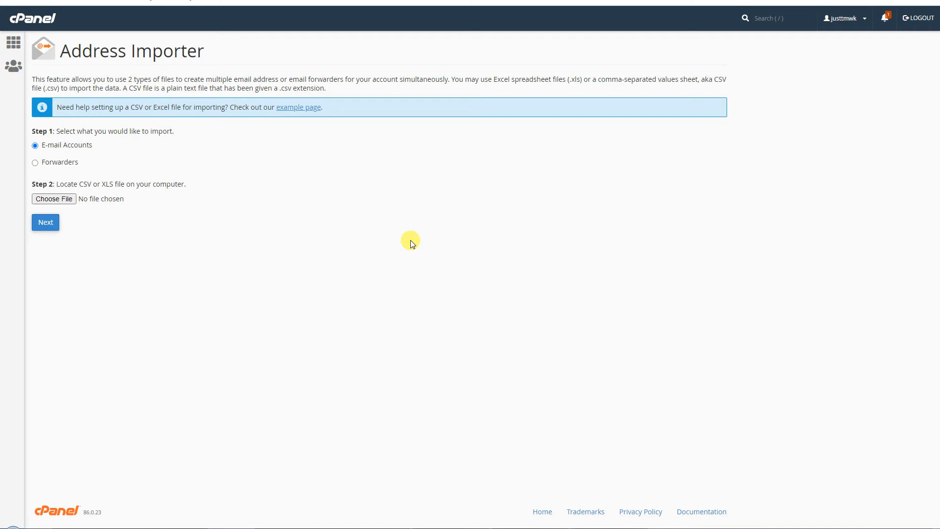
pyautogui.click(35, 163)
pyautogui.click(36, 146)
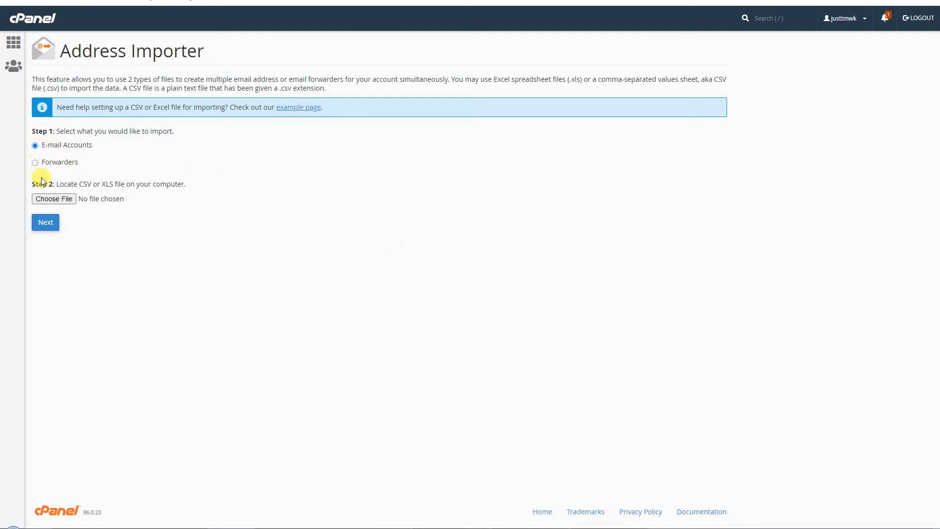
pyautogui.doubleClick(85, 185)
pyautogui.doubleClick(107, 185)
pyautogui.click(93, 224)
pyautogui.hotkey('alt', 'Left')
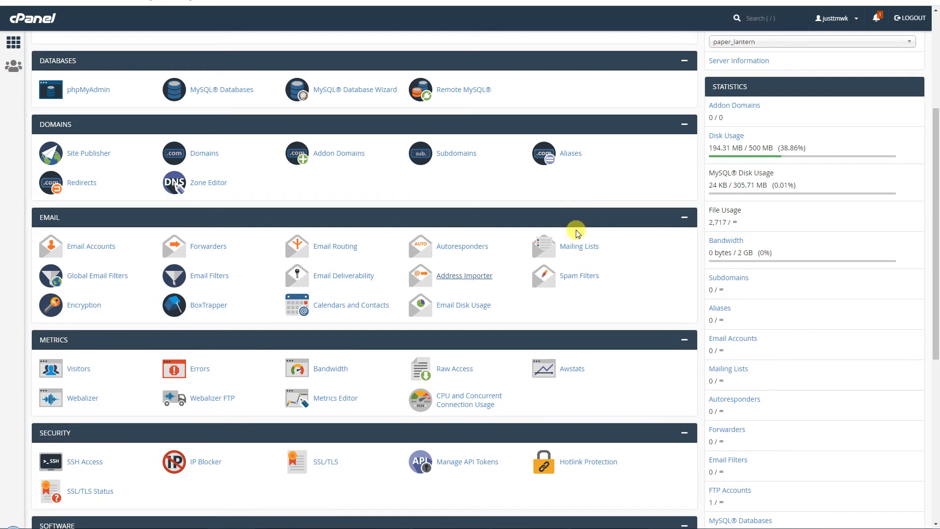
pyautogui.rightClick(577, 274)
pyautogui.click(590, 279)
pyautogui.click(548, 1)
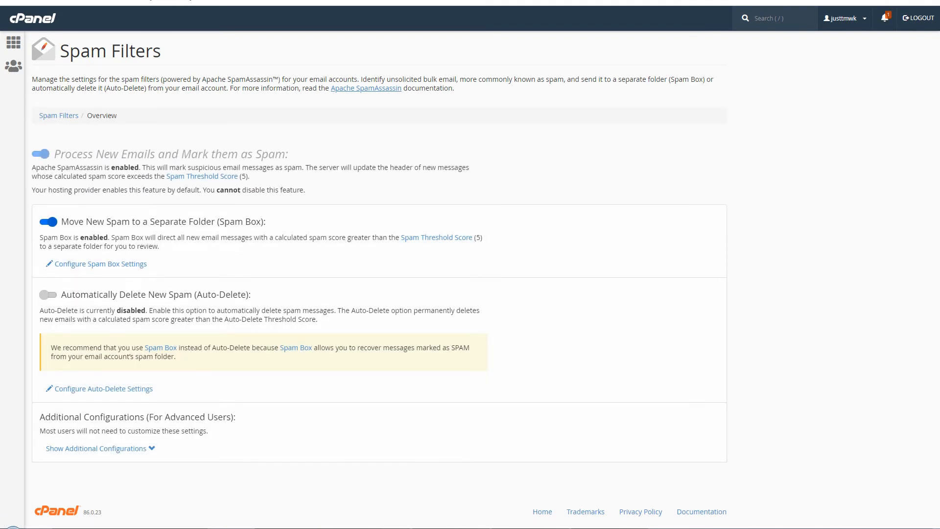
pyautogui.moveTo(202, 80); pyautogui.dragTo(272, 81)
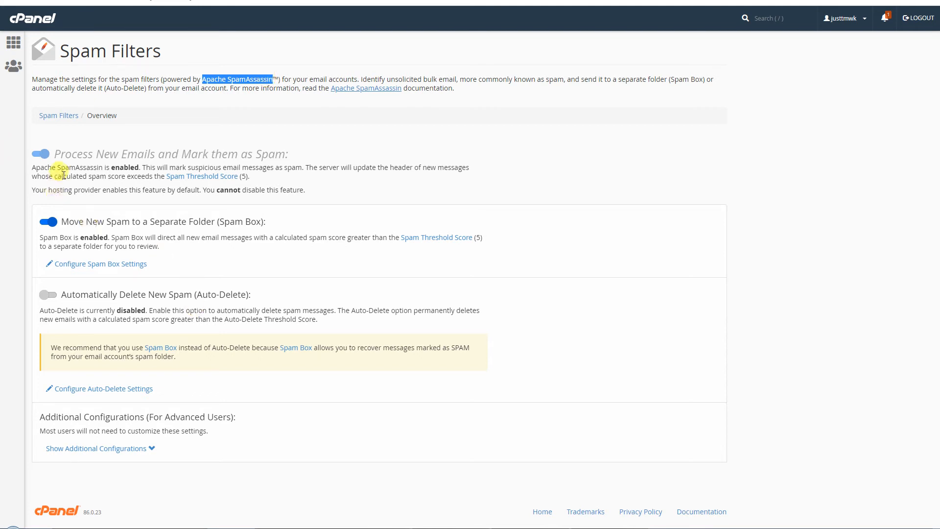
pyautogui.moveTo(32, 169); pyautogui.dragTo(137, 167)
pyautogui.click(38, 154)
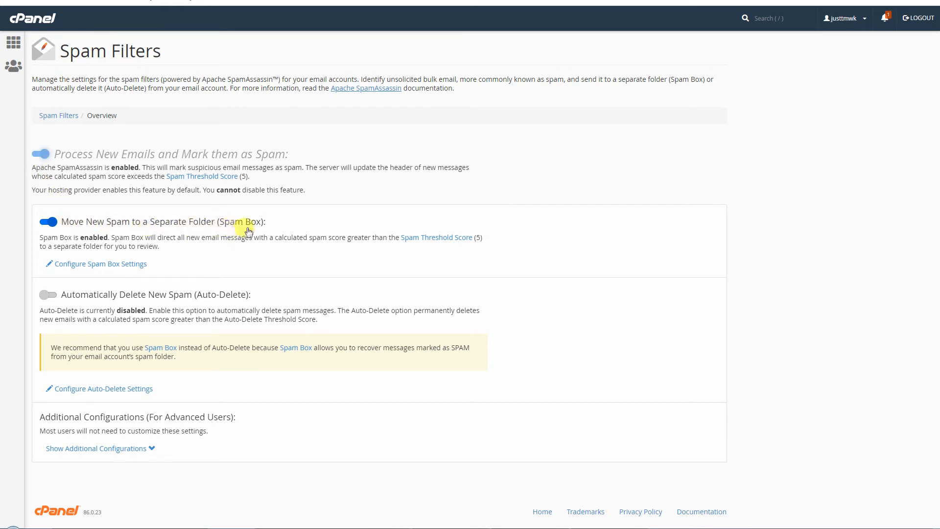
pyautogui.click(49, 222)
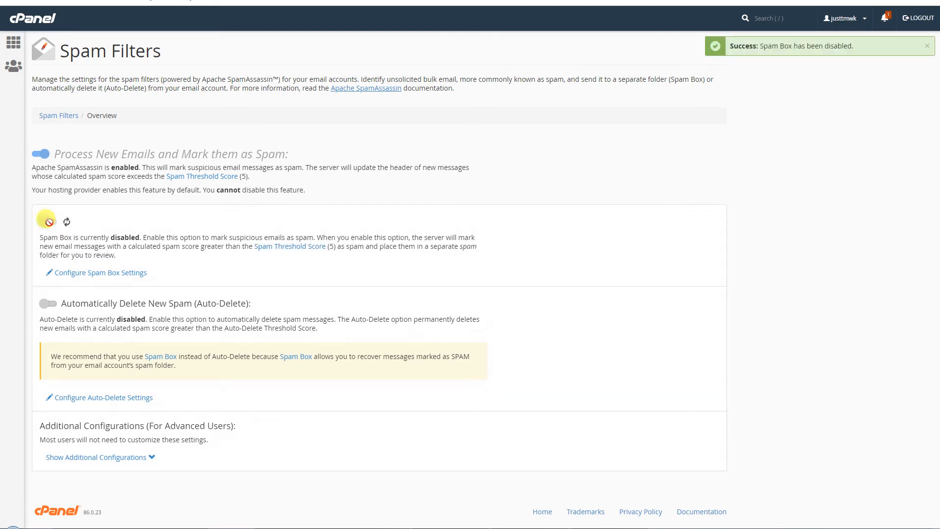
pyautogui.click(53, 225)
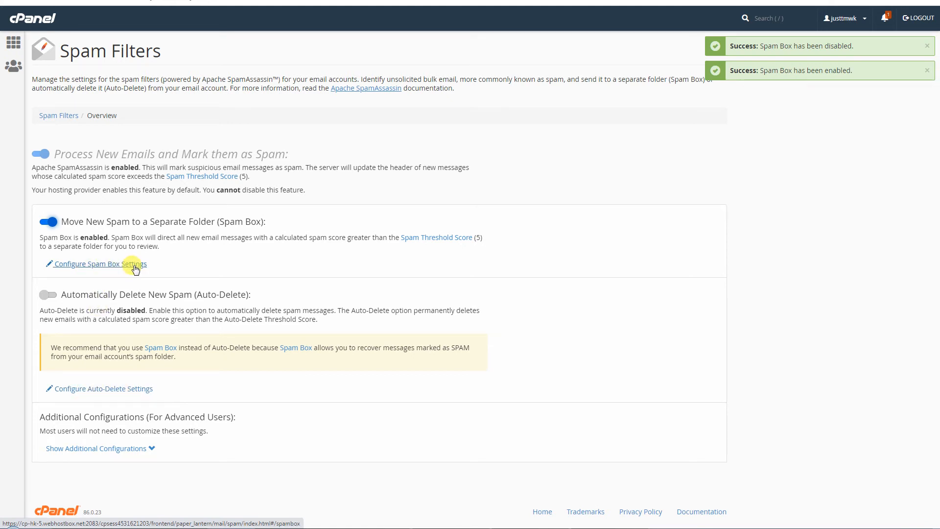
pyautogui.click(133, 447)
pyautogui.scroll(-3, 466, 340)
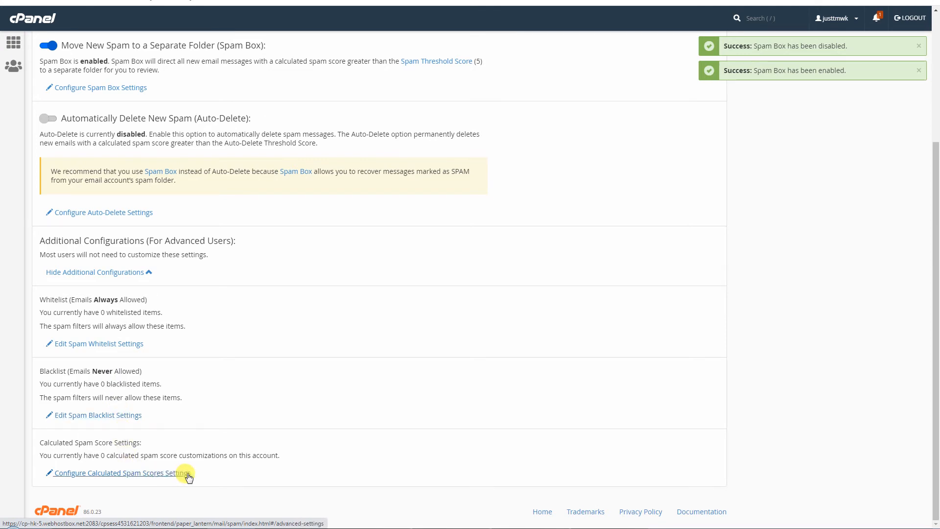
pyautogui.scroll(3, 374, 351)
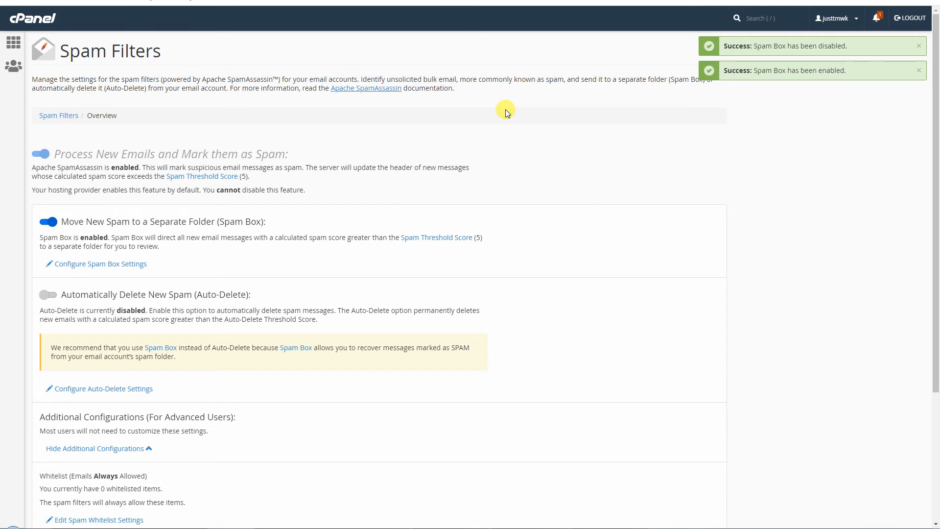
pyautogui.scroll(-5, 521, 277)
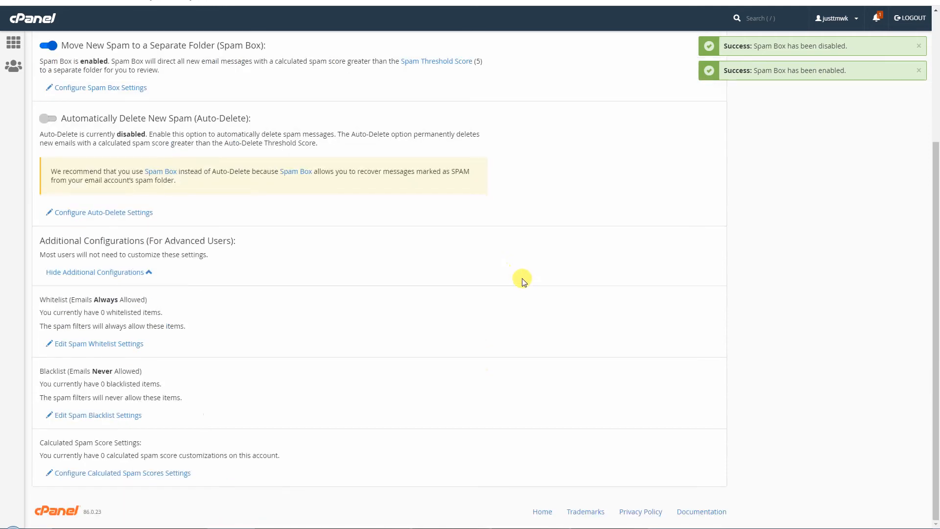
pyautogui.scroll(5, 525, 284)
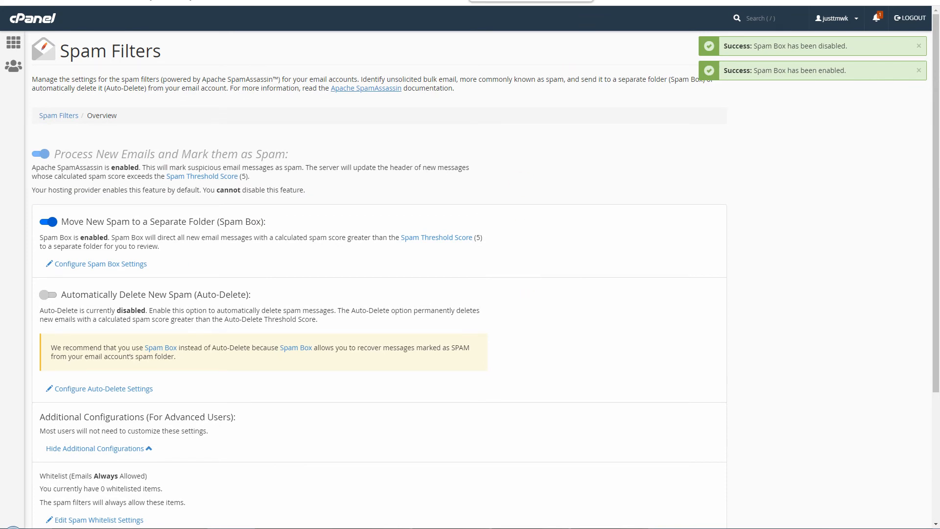
pyautogui.hotkey('alt', 'Left')
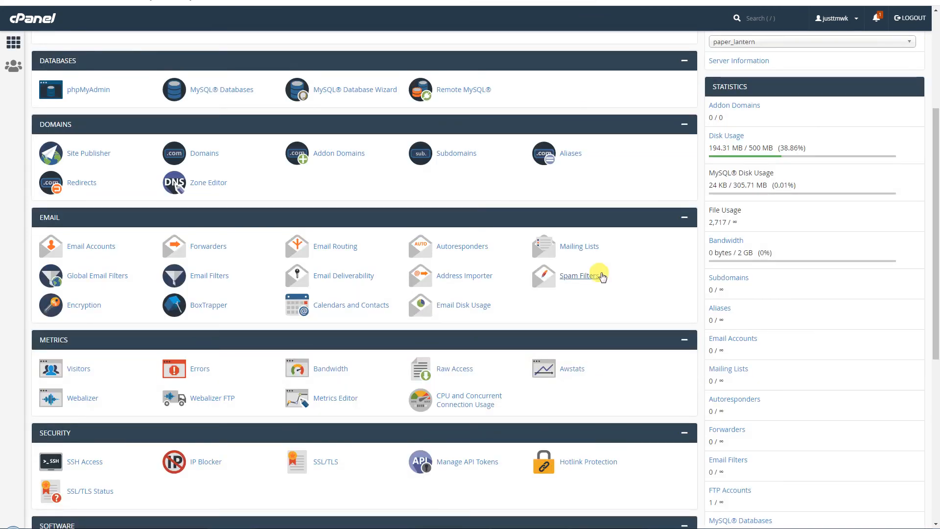
# - Open the Encryption (GnuPG) page in a new tab, keeping the key size at 2048
pyautogui.rightClick(94, 310)
pyautogui.click(102, 314)
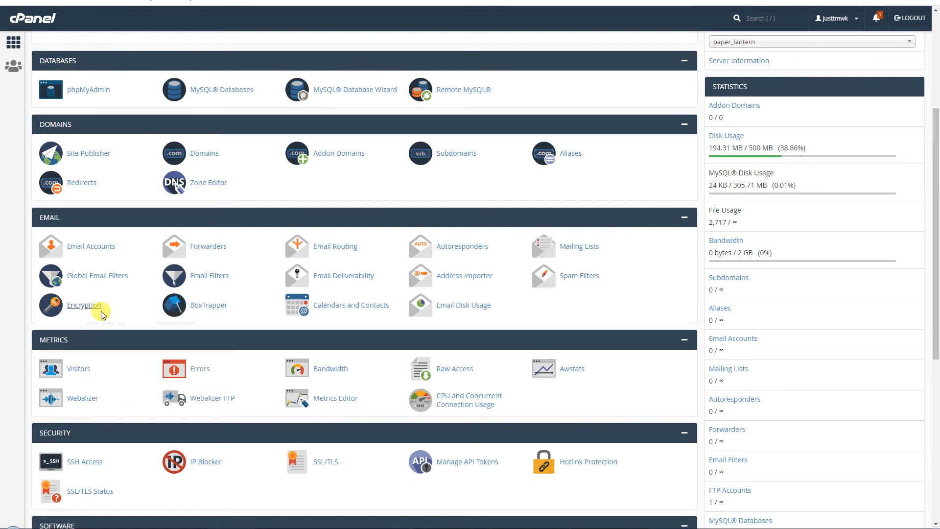
pyautogui.click(211, 308)
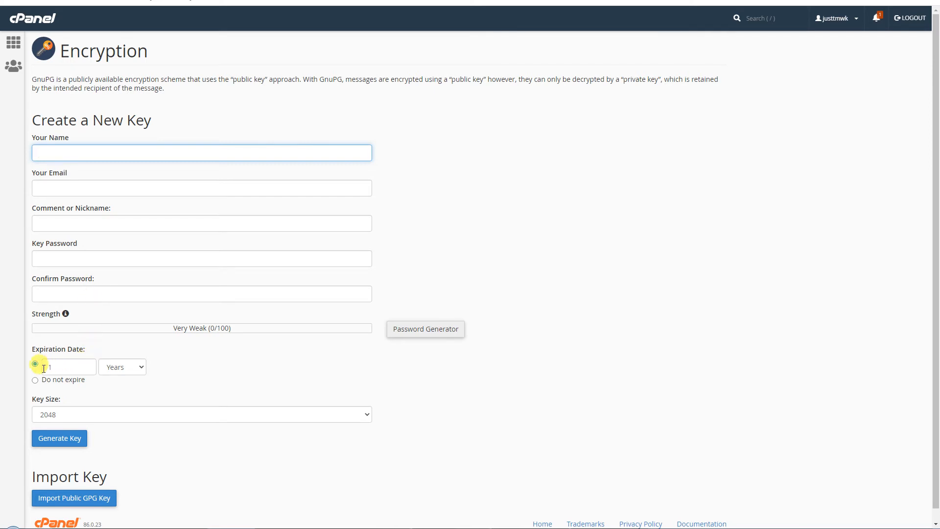
pyautogui.click(131, 416)
pyautogui.click(131, 416)
pyautogui.scroll(-1, 545, 403)
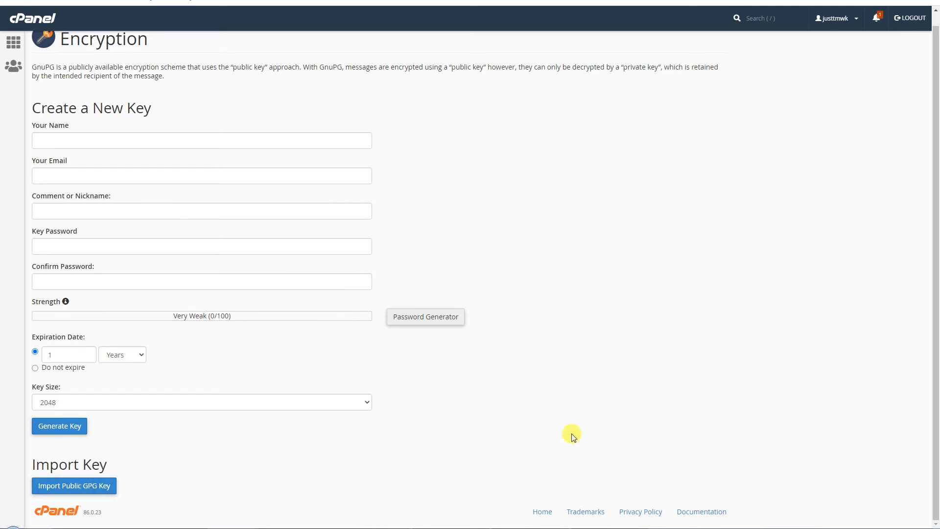
# - Enter the key owner's name, their email address and the comment 'some comment'
pyautogui.click(297, 140)
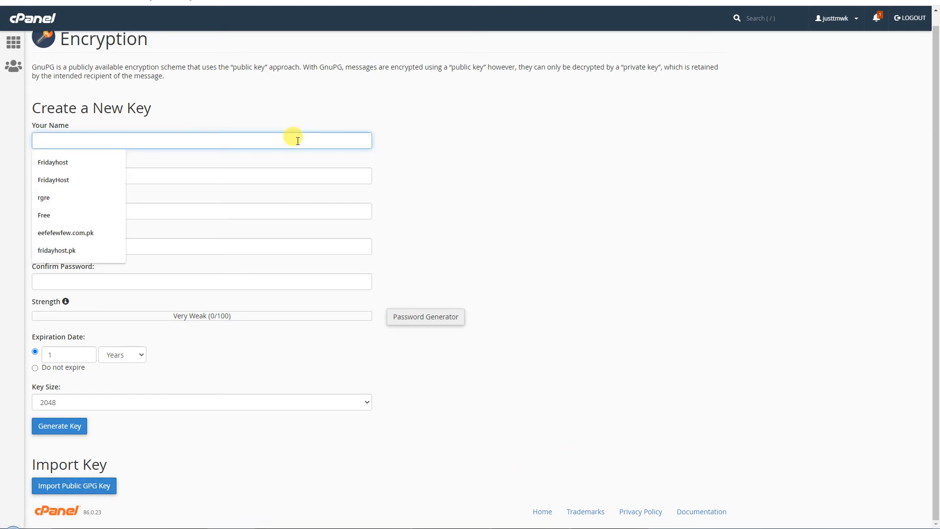
pyautogui.write('some name')
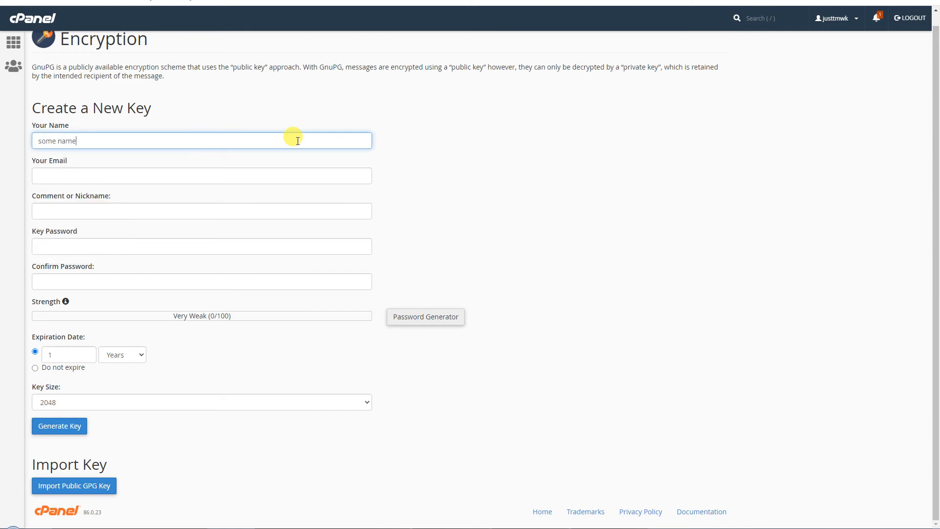
pyautogui.press('Tab')
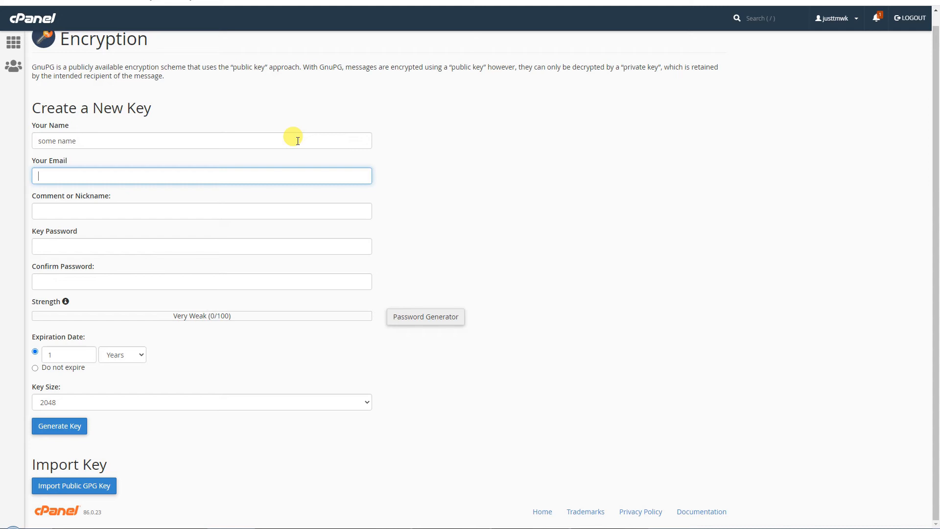
pyautogui.press('Tab')
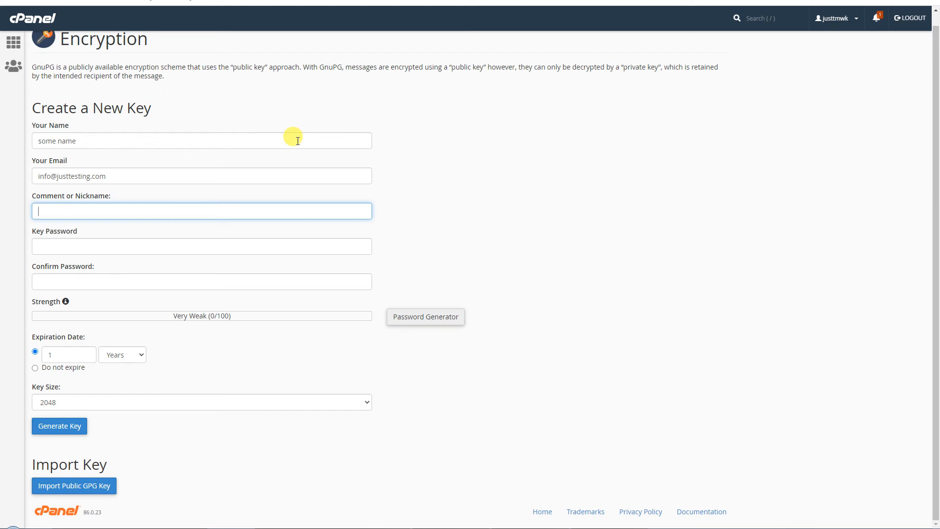
pyautogui.write('some comment')
# - Set and confirm a matching key password, then generate the 2048-bit GnuPG key
pyautogui.press('Tab')
pyautogui.write('••••••')
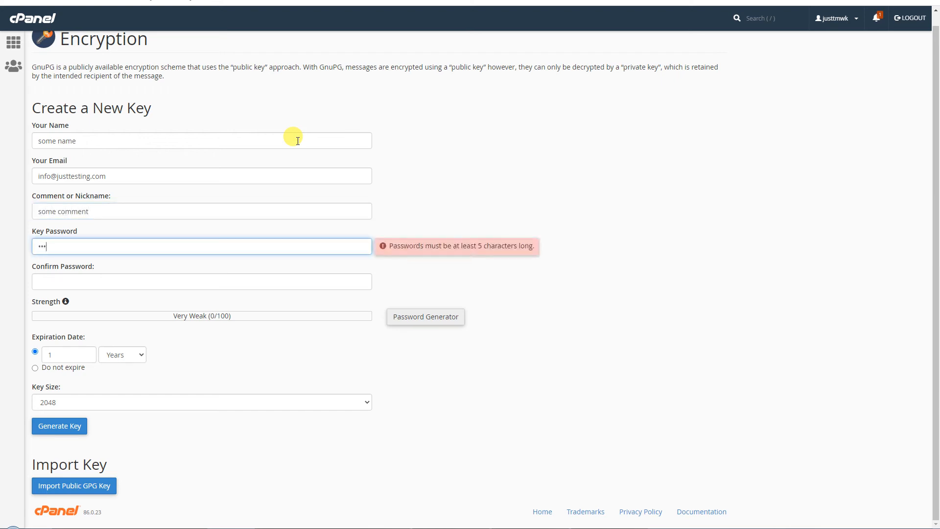
pyautogui.hotkey('ctrl', 'a')
pyautogui.press('Tab')
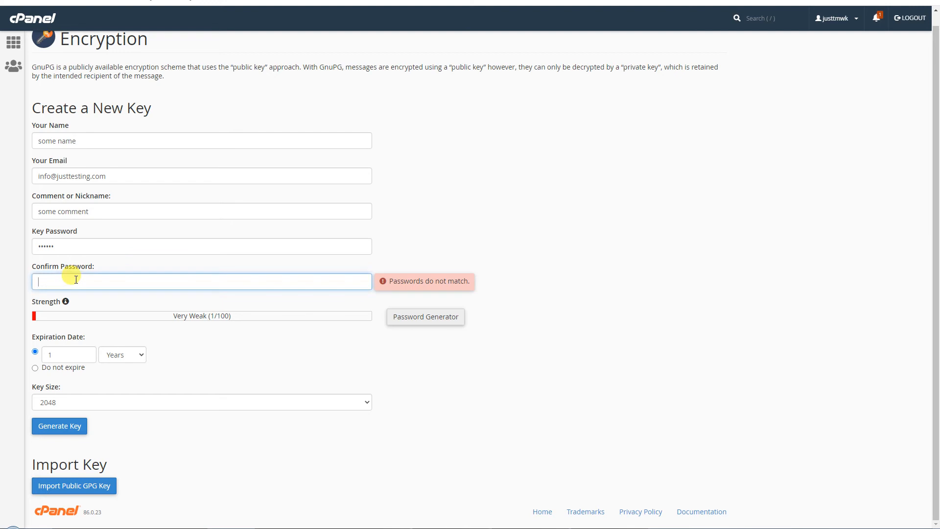
pyautogui.write('••••••')
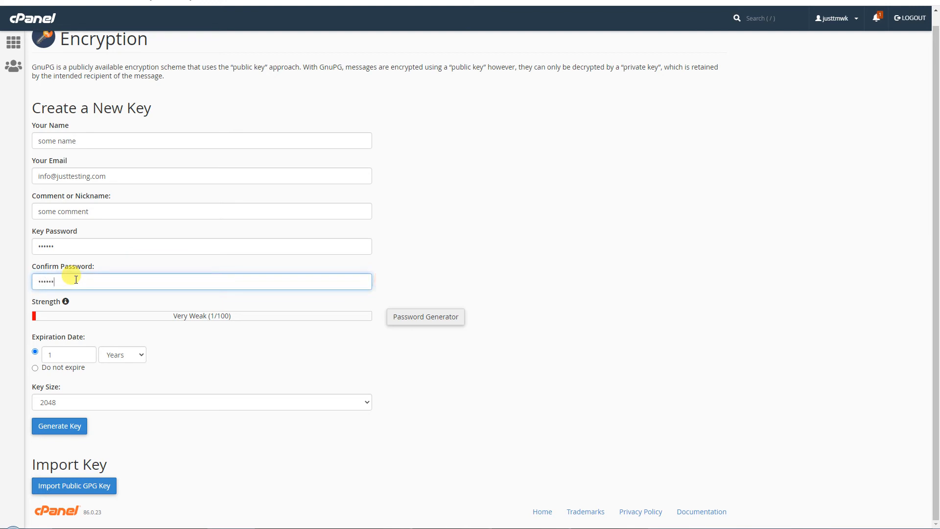
pyautogui.click(259, 373)
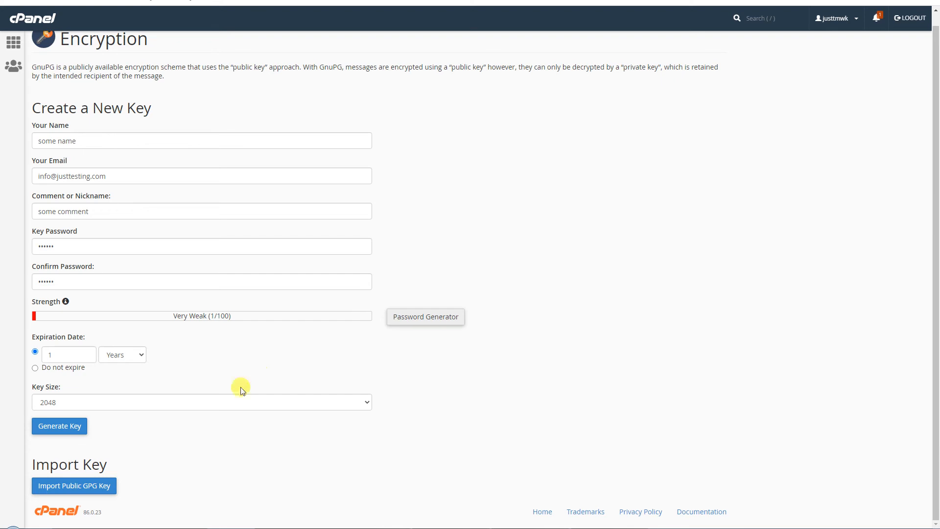
pyautogui.click(74, 425)
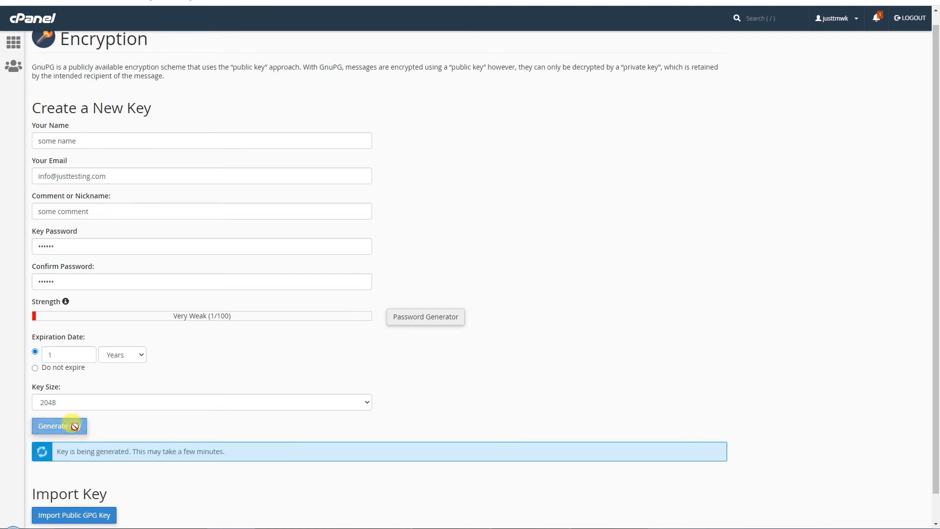
# - Check the new key's entries under the Public Keys and Private Keys tables
pyautogui.scroll(-1, 373, 426)
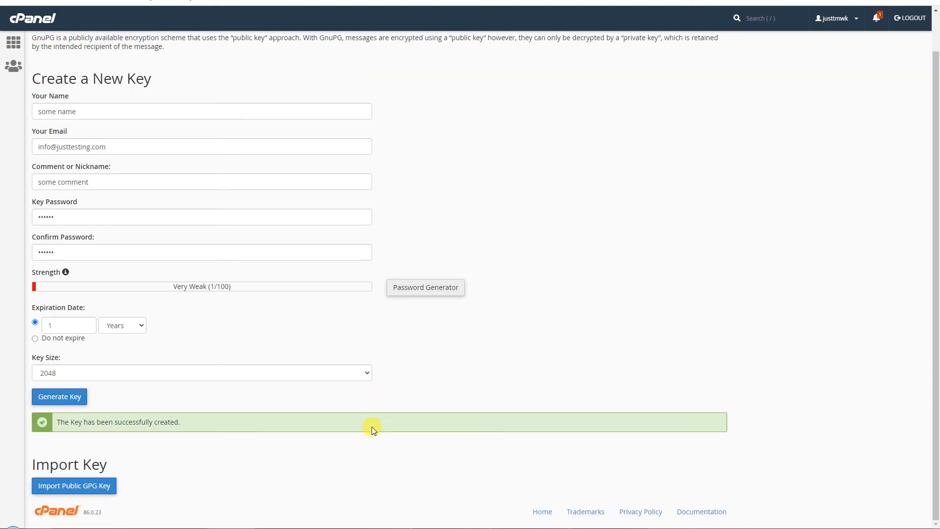
pyautogui.scroll(1, 373, 425)
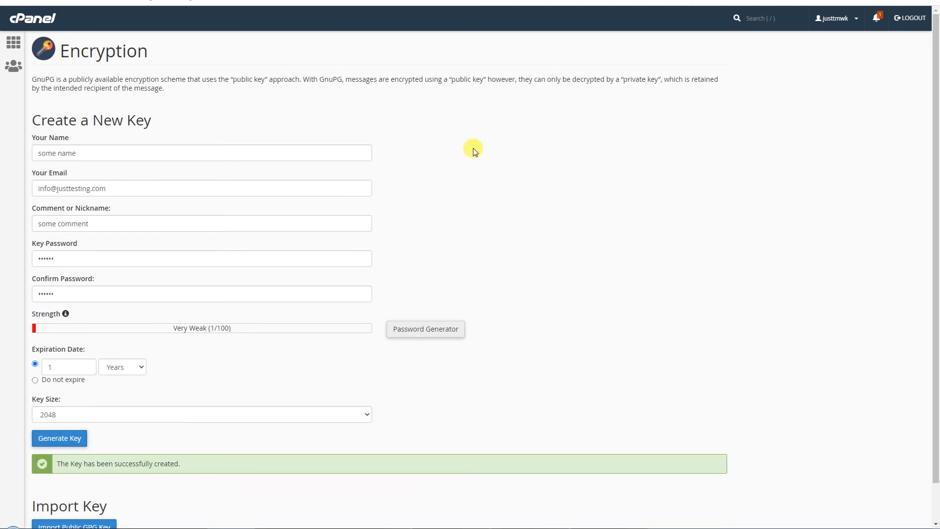
pyautogui.scroll(-4, 657, 126)
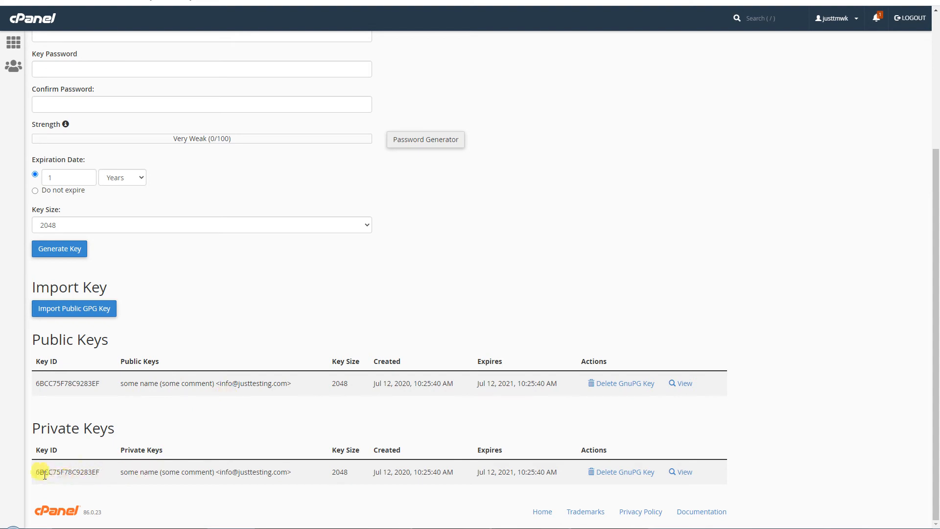
pyautogui.moveTo(33, 425); pyautogui.dragTo(175, 427)
pyautogui.click(174, 427)
pyautogui.moveTo(35, 343); pyautogui.dragTo(152, 343)
pyautogui.click(251, 327)
pyautogui.scroll(4, 667, 284)
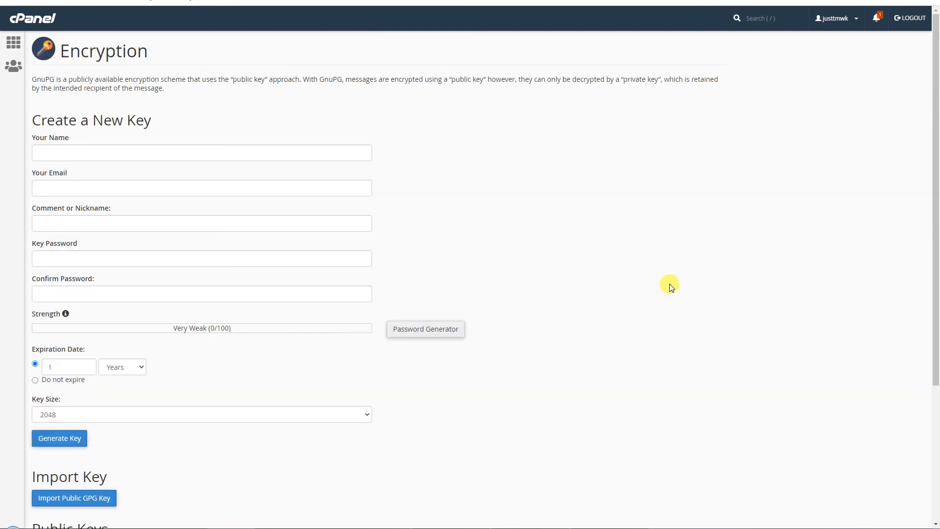
pyautogui.scroll(-4, 671, 286)
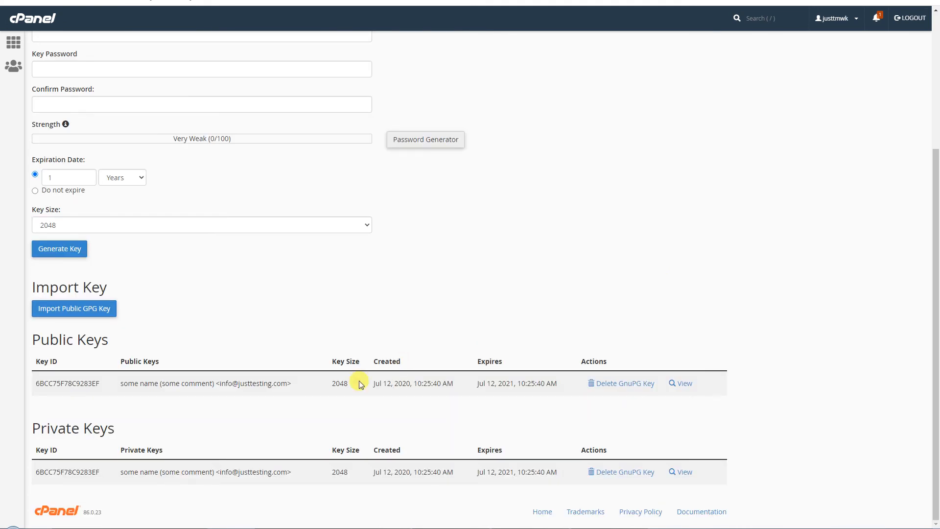
pyautogui.moveTo(220, 384); pyautogui.dragTo(288, 383)
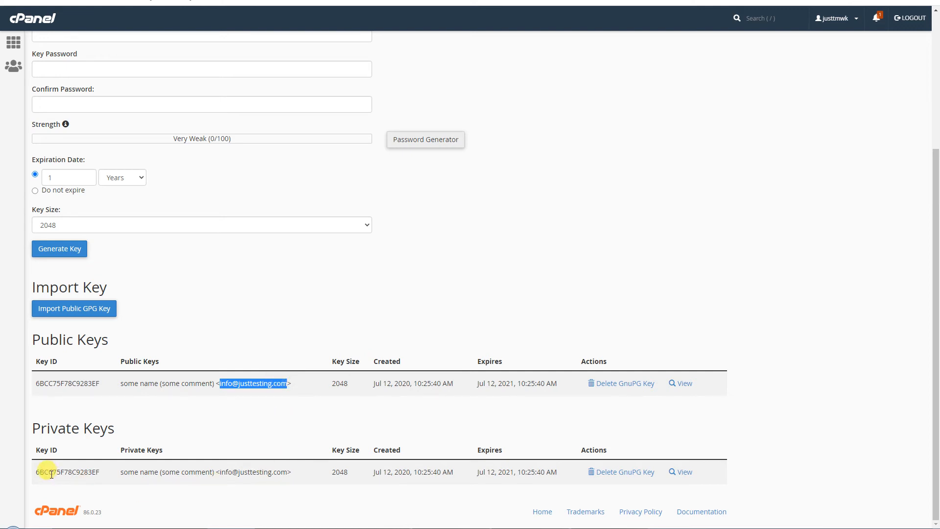
pyautogui.click(629, 258)
# - Reread the GnuPG description paragraph, then go back to the cPanel home page
pyautogui.scroll(4, 630, 258)
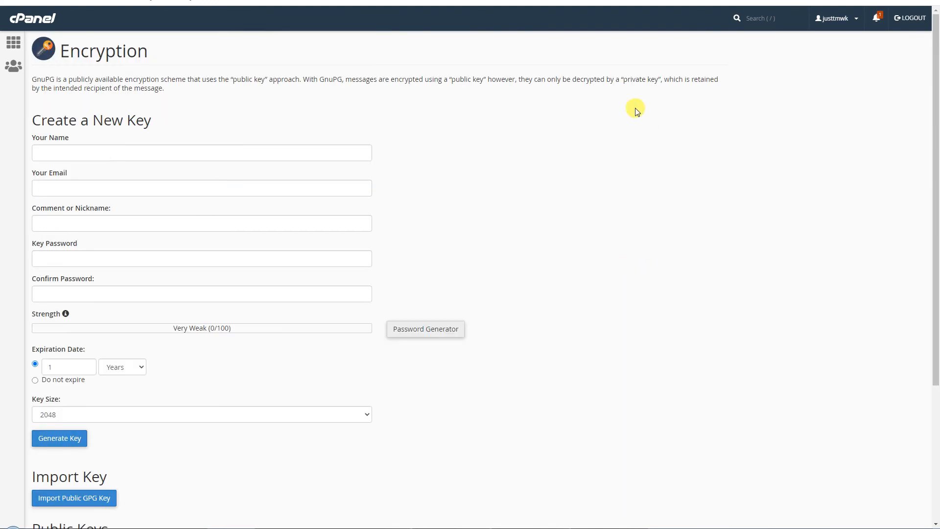
pyautogui.moveTo(33, 81); pyautogui.dragTo(170, 92)
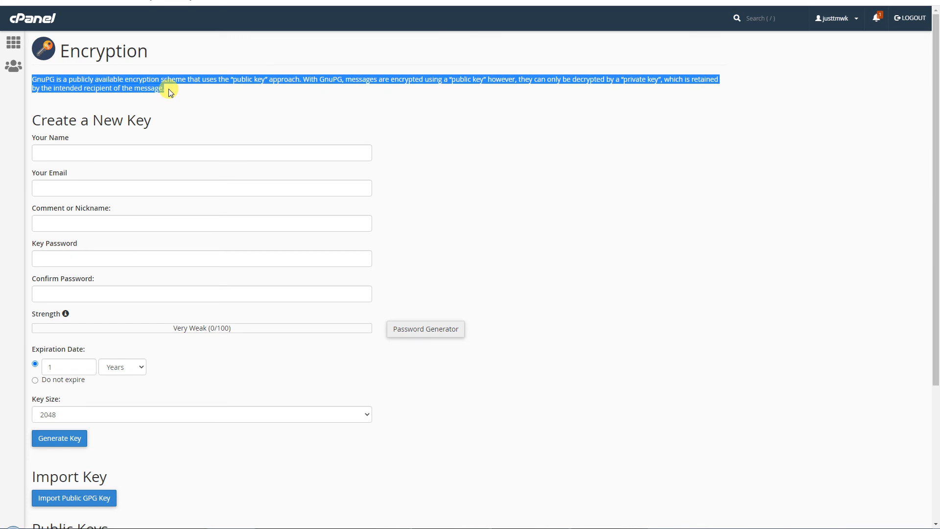
pyautogui.scroll(-4, 699, 331)
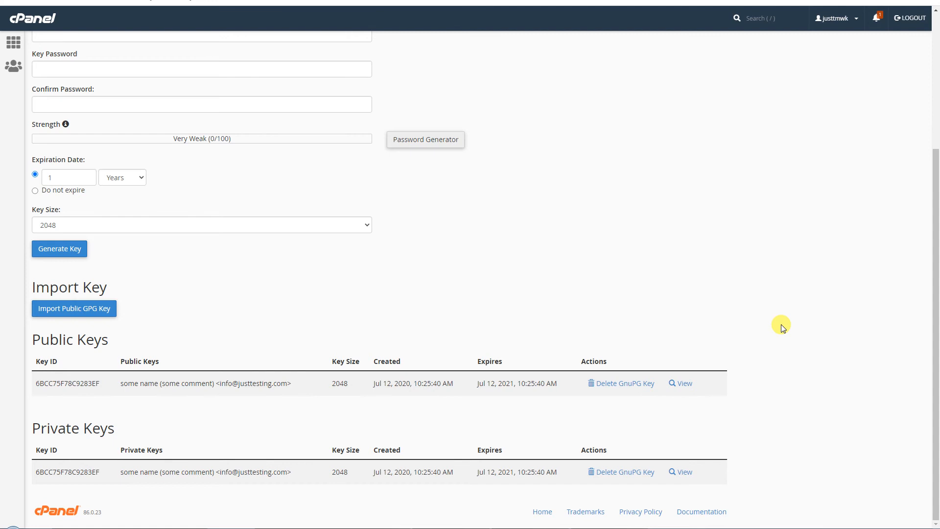
pyautogui.scroll(4, 782, 327)
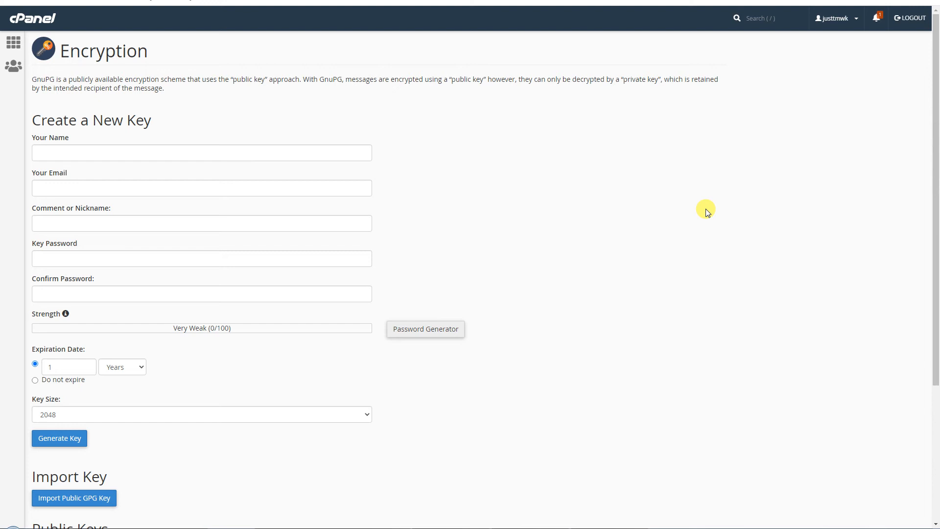
pyautogui.scroll(-4, 696, 230)
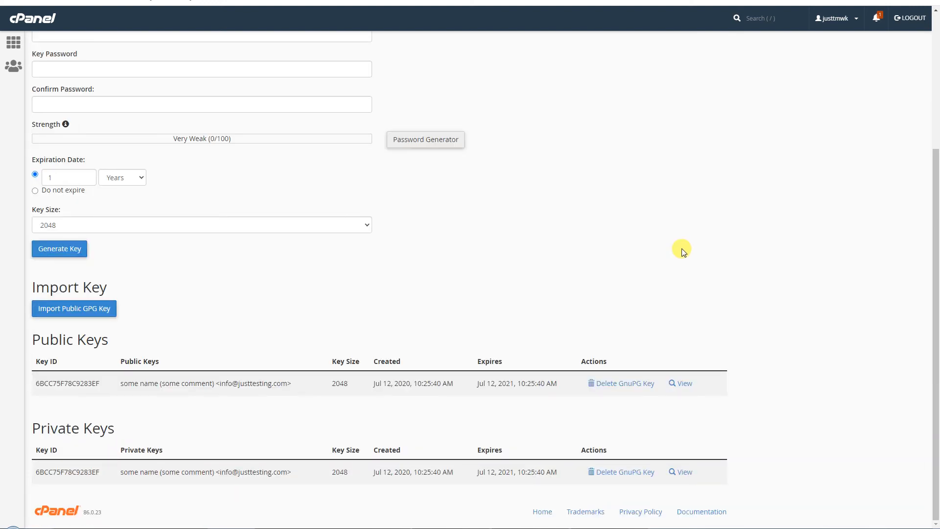
pyautogui.scroll(4, 682, 250)
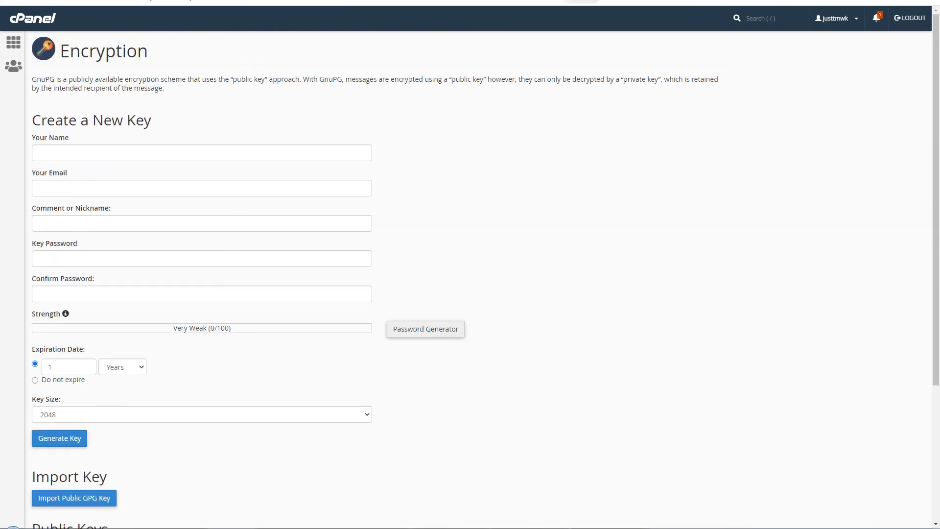
pyautogui.click(573, 1)
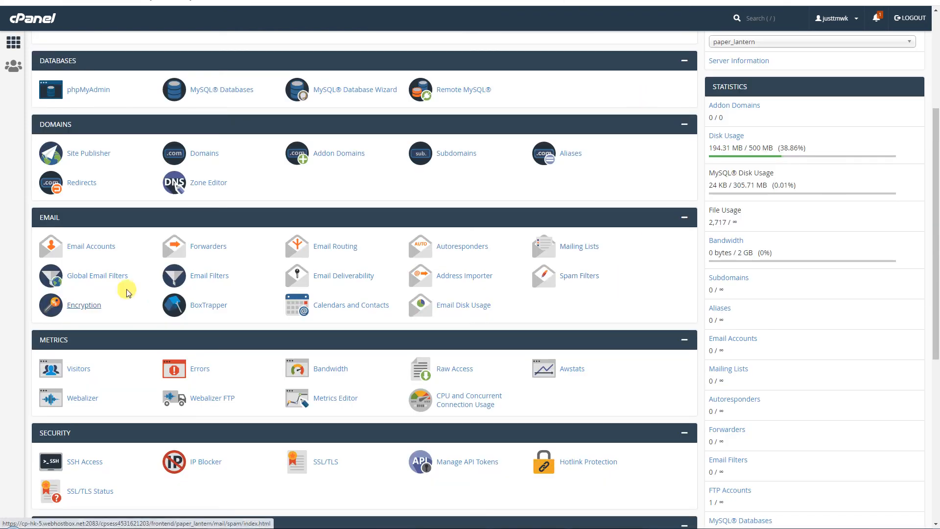
# - Open BoxTrapper in a new tab and manage the first email account's settings
pyautogui.rightClick(214, 305)
pyautogui.click(225, 309)
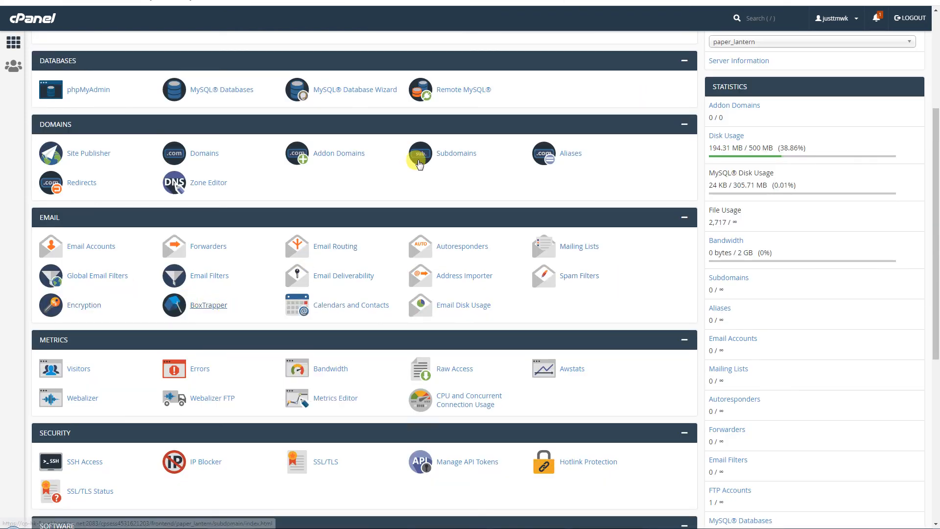
pyautogui.click(515, 1)
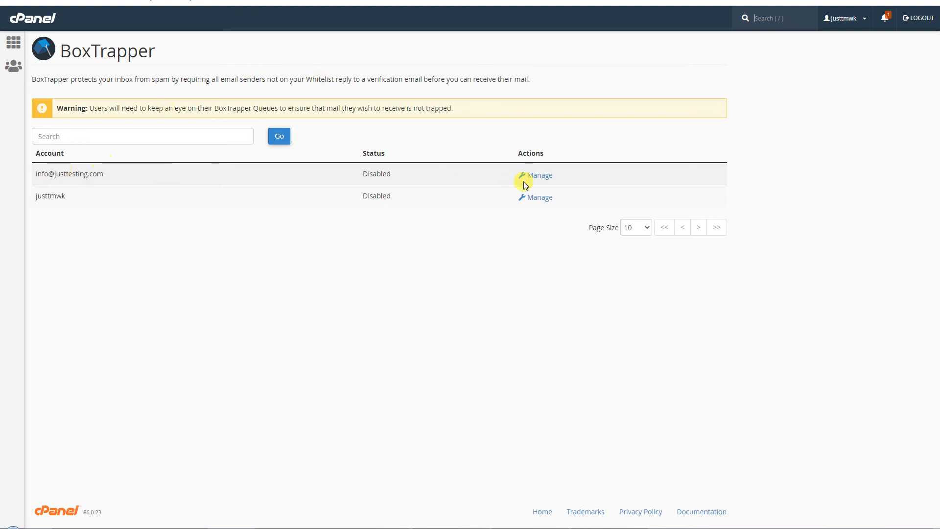
pyautogui.click(544, 180)
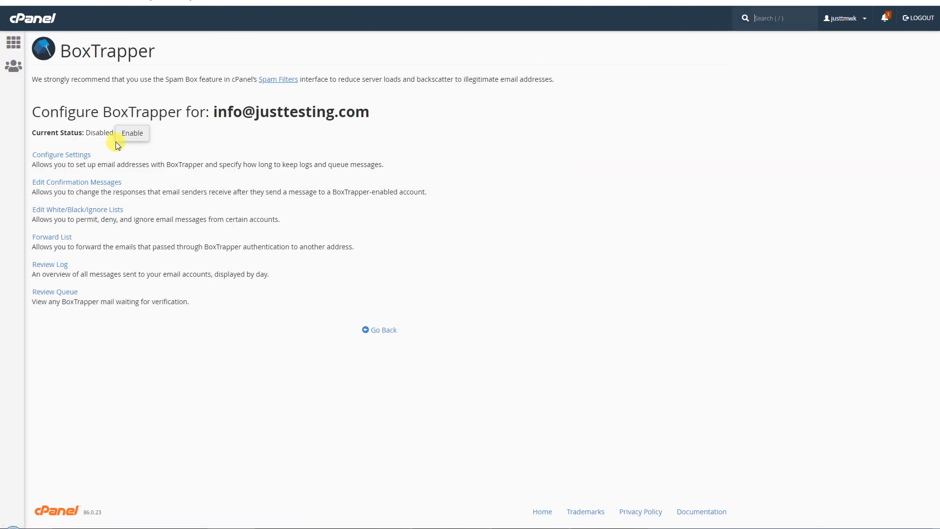
# - Enable BoxTrapper for the account, view its empty whitelist, and return to the account list
pyautogui.click(136, 134)
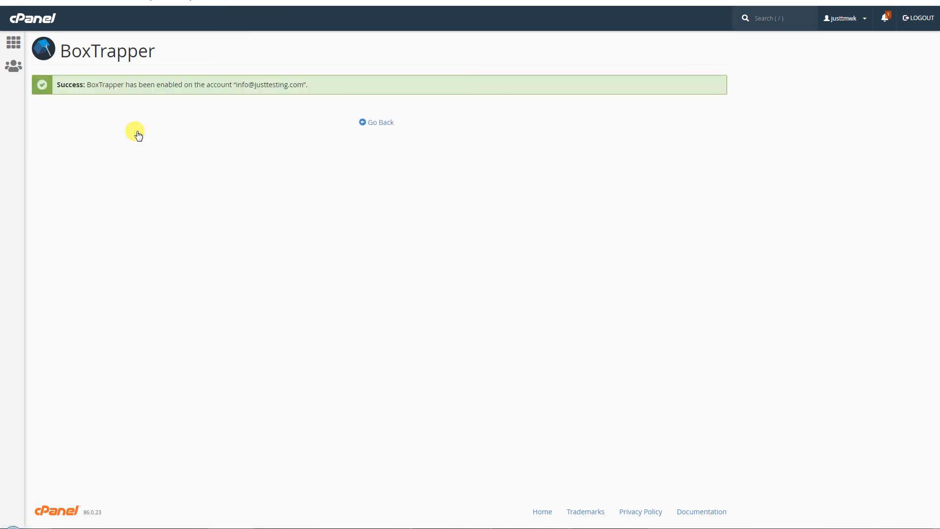
pyautogui.click(385, 123)
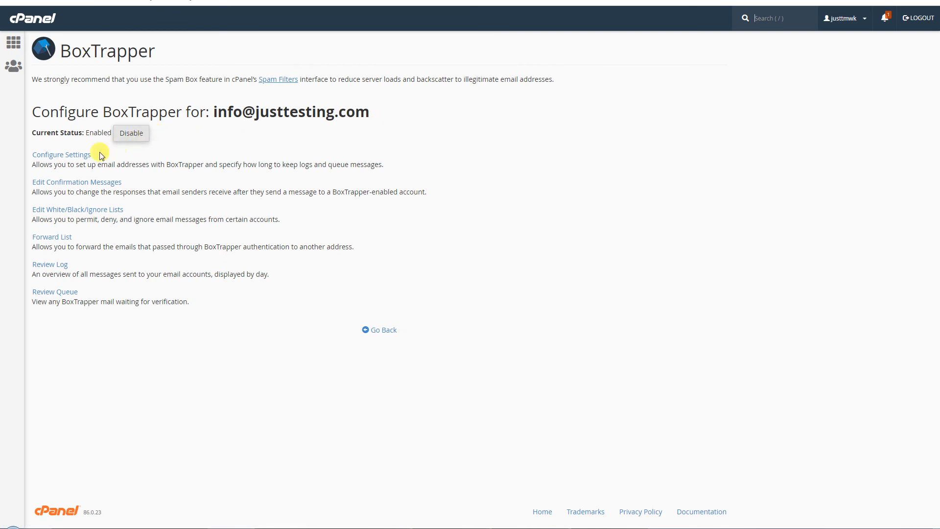
pyautogui.click(69, 164)
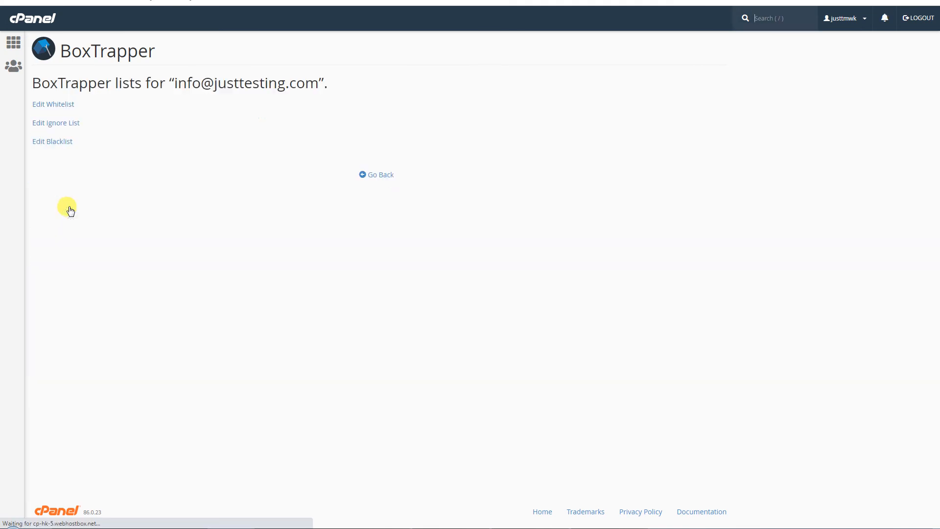
pyautogui.click(61, 110)
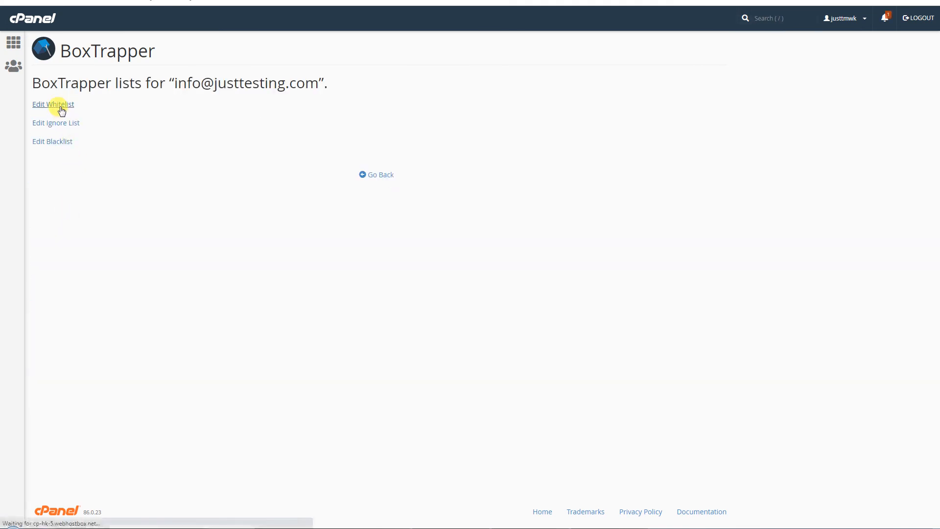
pyautogui.click(384, 297)
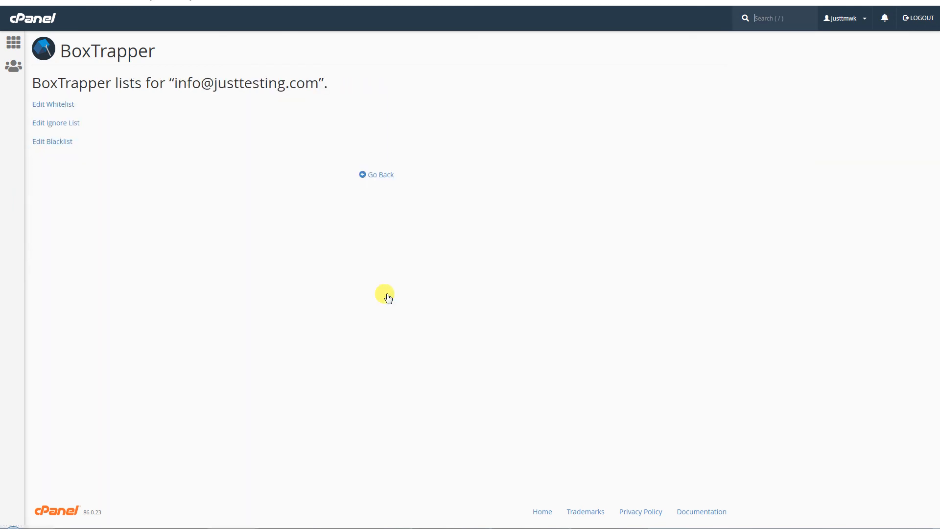
pyautogui.click(377, 177)
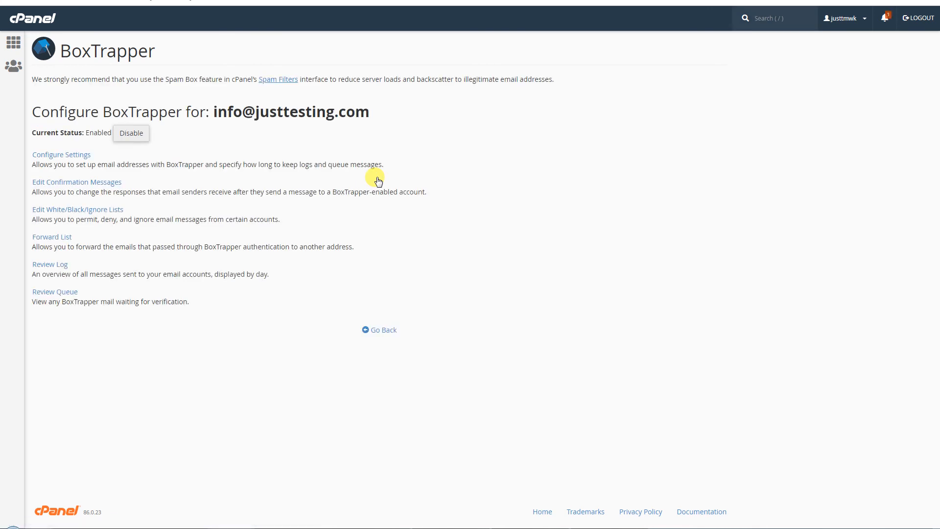
pyautogui.click(381, 331)
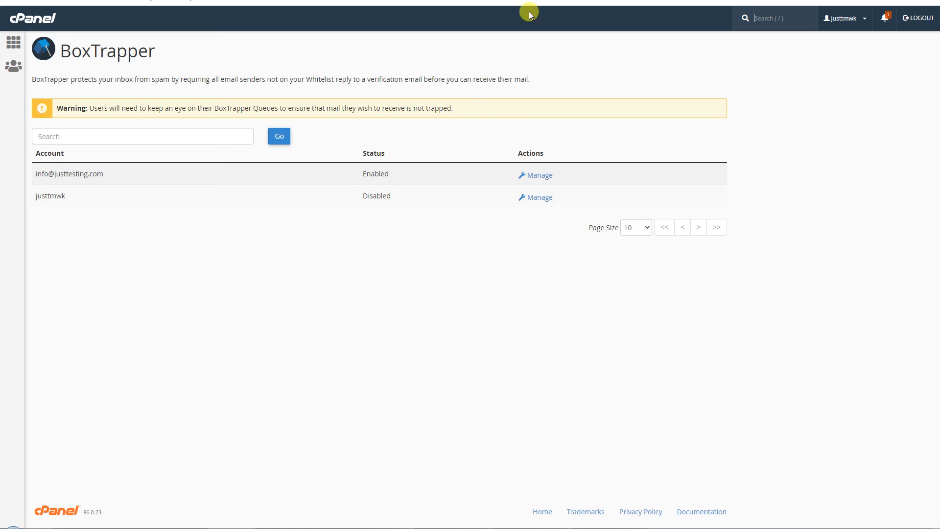
# - Leave BoxTrapper and open Calendars and Contacts in a new tab
pyautogui.hotkey('alt', 'Left')
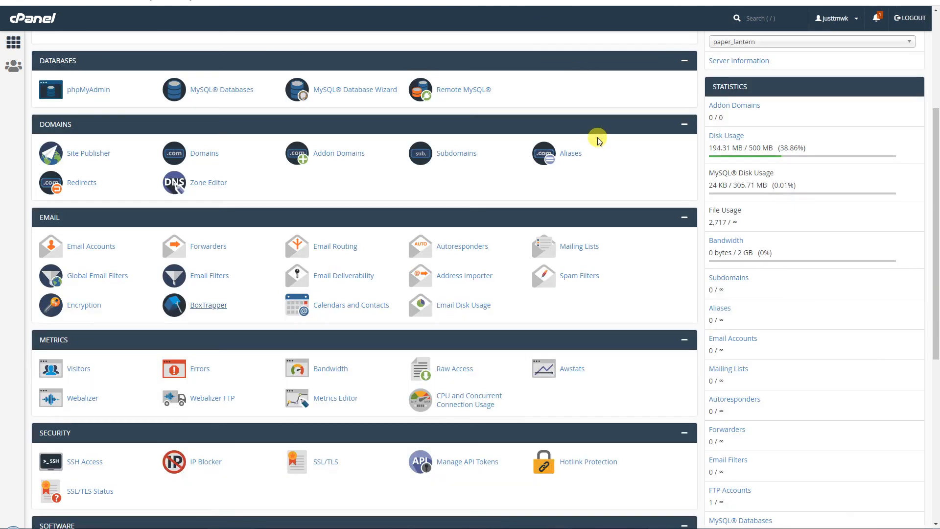
pyautogui.rightClick(347, 306)
pyautogui.click(392, 325)
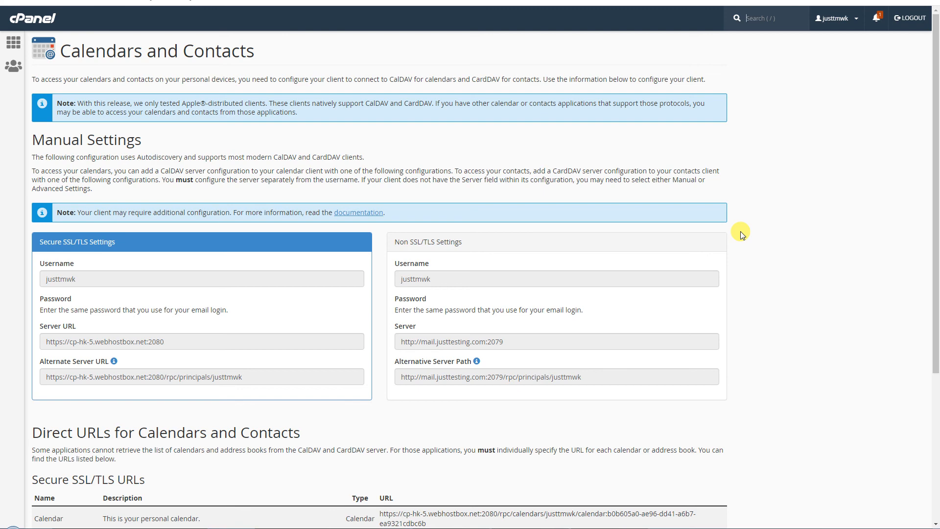
# - Inspect the Calendar and Address Book direct URLs, then view the shared address book index
pyautogui.scroll(-4, 742, 234)
pyautogui.moveTo(426, 310); pyautogui.dragTo(380, 300)
pyautogui.click(262, 300)
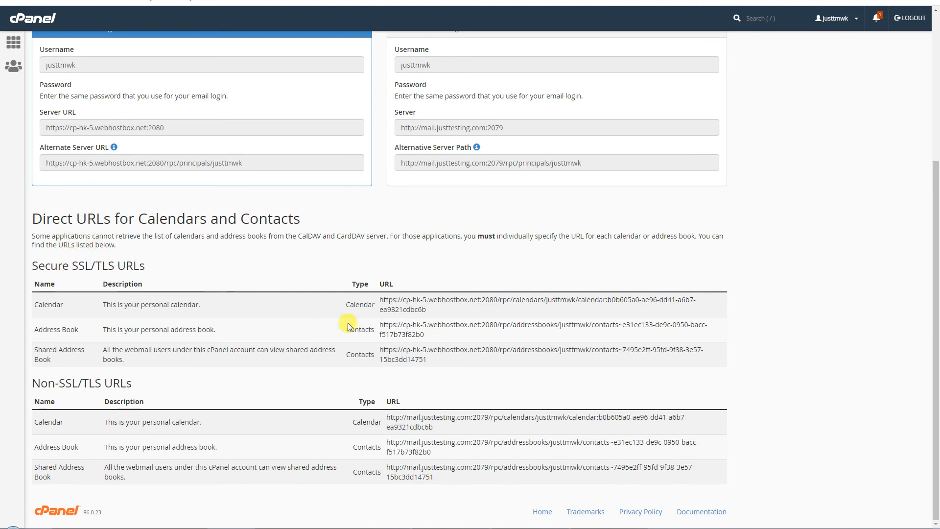
pyautogui.doubleClick(364, 304)
pyautogui.doubleClick(362, 329)
pyautogui.click(506, 133)
pyautogui.click(557, 1)
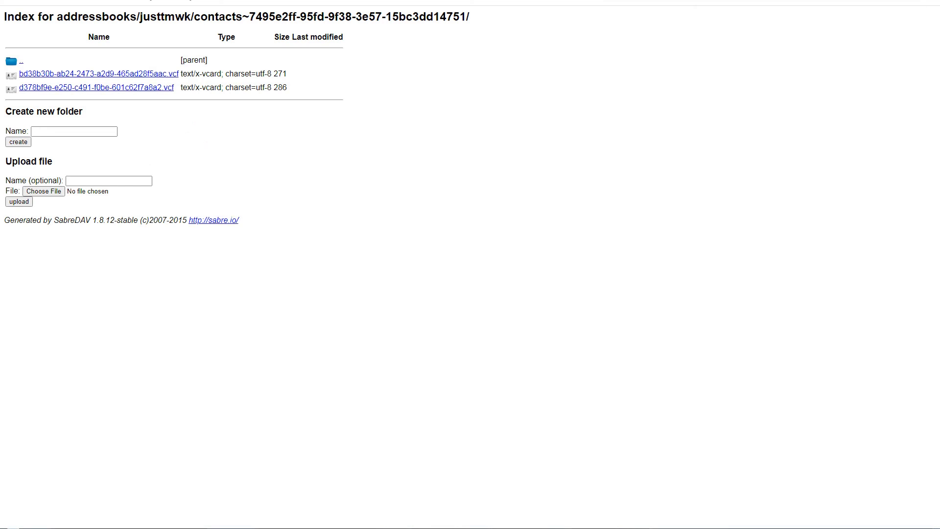
# - Cycle through the personal address book, personal calendar and shared address book indexes, ending on Calendars and Contacts
pyautogui.hotkey('ctrl', 'Tab')
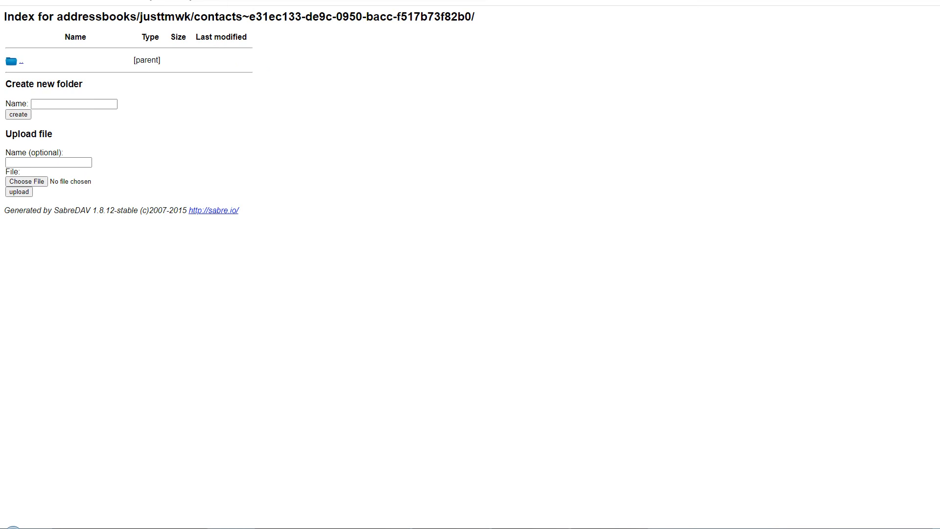
pyautogui.hotkey('ctrl', 'Tab')
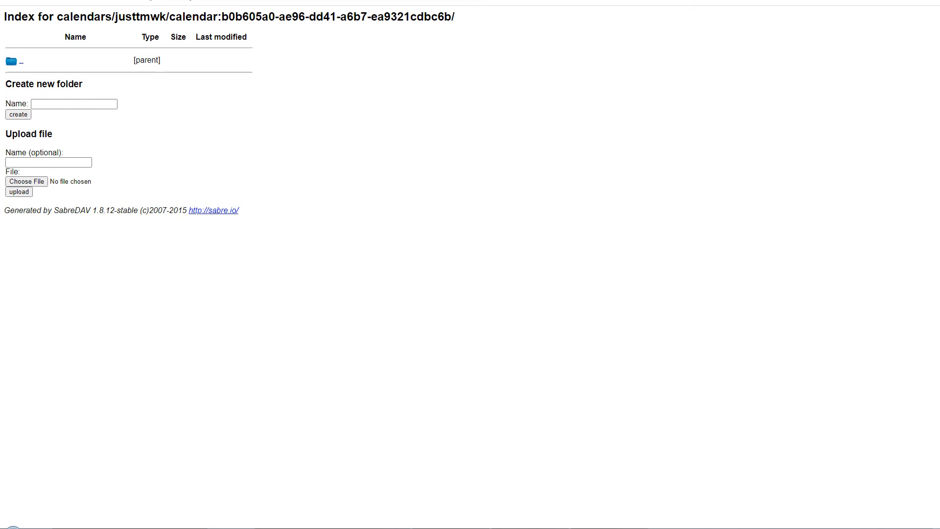
pyautogui.hotkey('ctrl', 'Tab')
pyautogui.hotkey('ctrl', 'Tab')
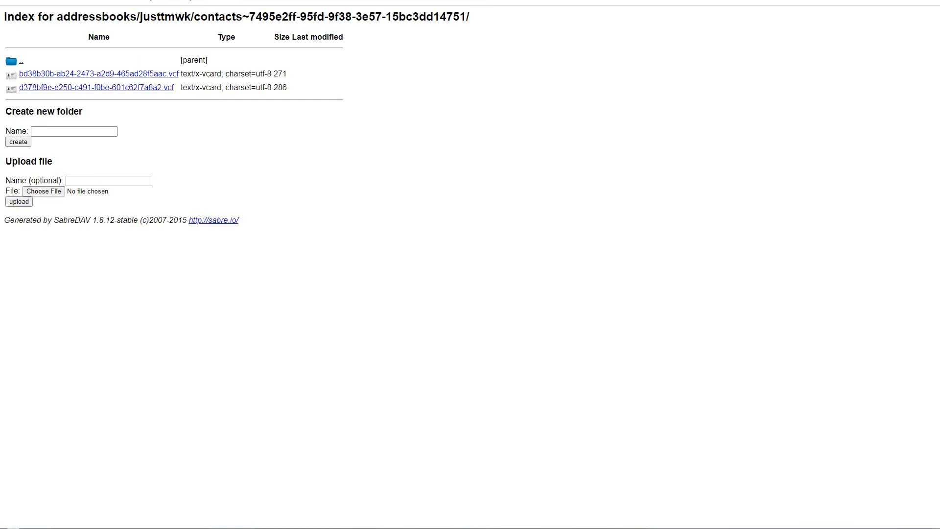
pyautogui.hotkey('ctrl', 'Tab')
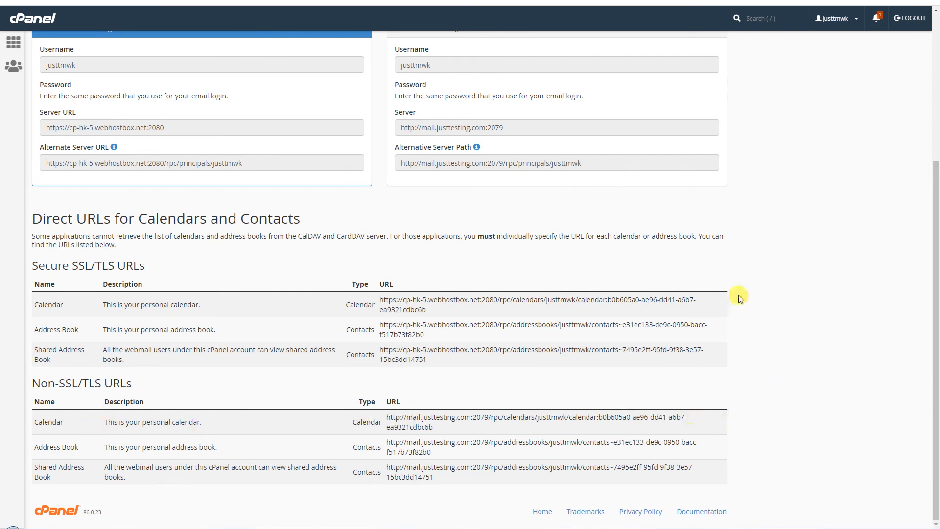
# - Open Email Disk Usage from the home page in a new tab and switch to it
pyautogui.scroll(5, 708, 130)
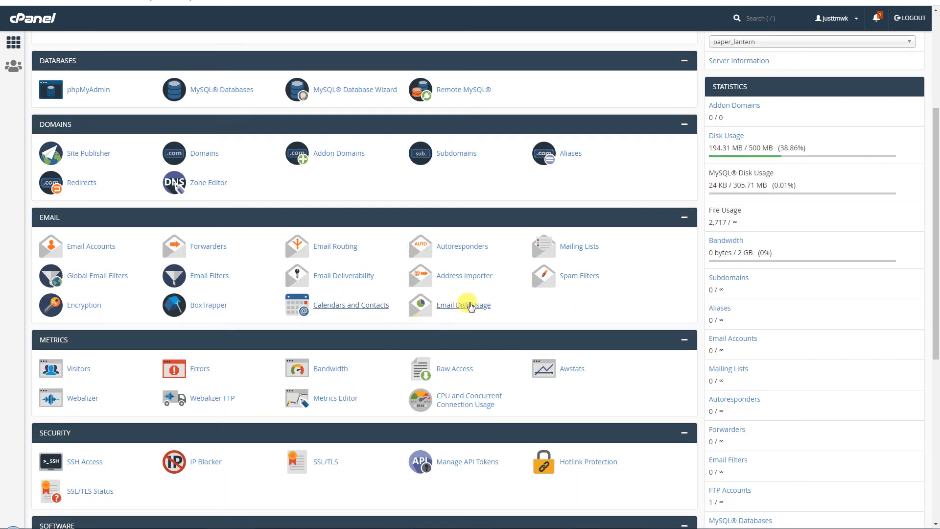
pyautogui.rightClick(470, 305)
pyautogui.click(495, 311)
pyautogui.hotkey('ctrl', 'Tab')
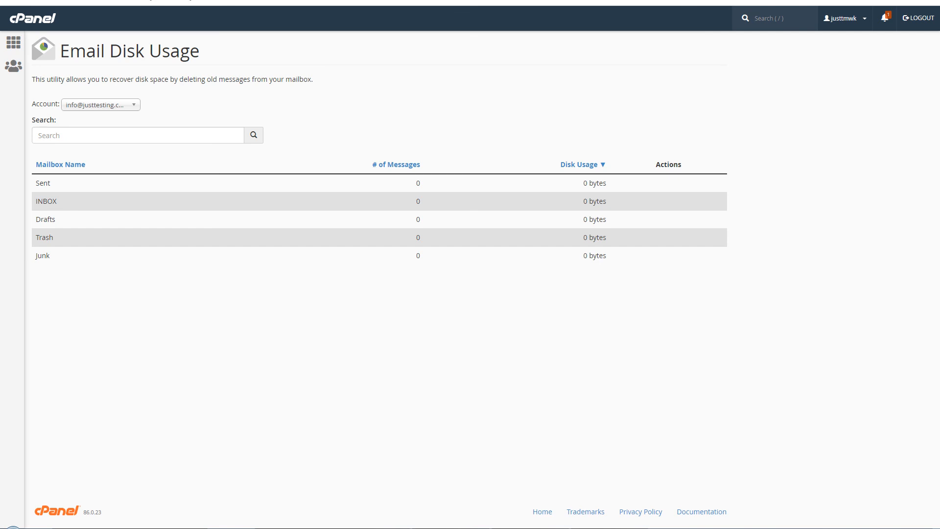
# - Check the account choices and the 0-byte folder sizes, then close the Email Disk Usage tab
pyautogui.click(126, 106)
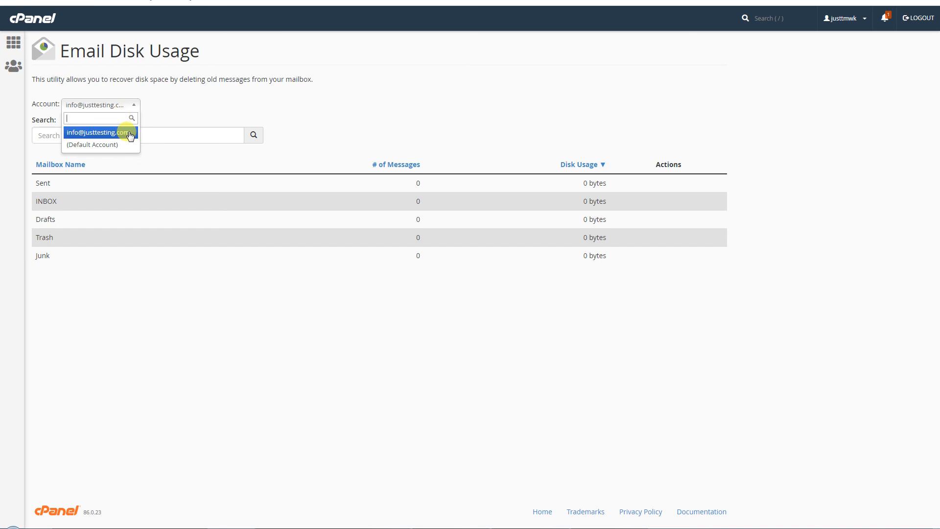
pyautogui.click(198, 108)
pyautogui.moveTo(583, 187); pyautogui.dragTo(637, 276)
pyautogui.click(640, 269)
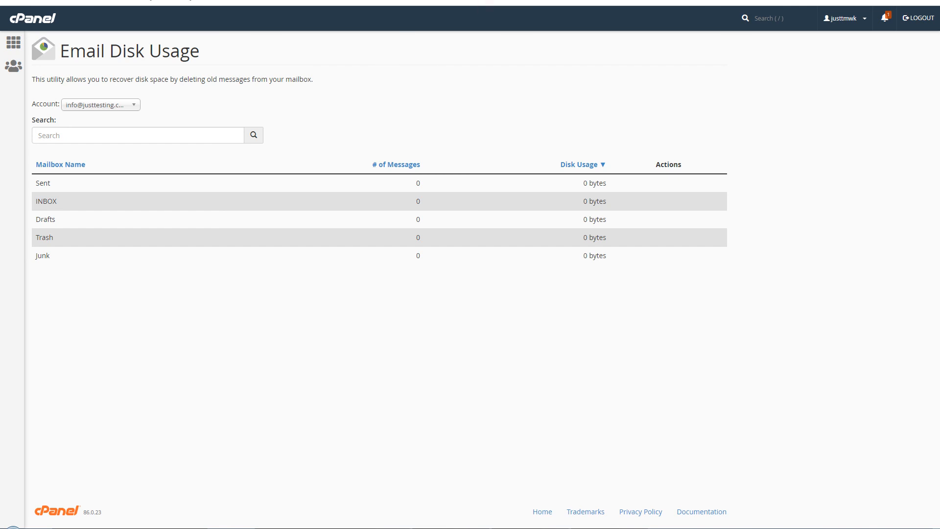
pyautogui.hotkey('ctrl', 'w')
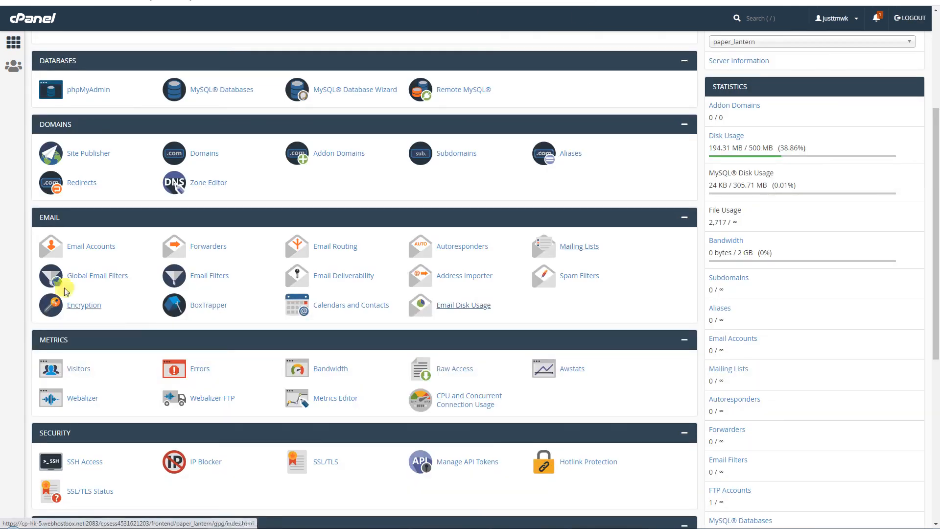